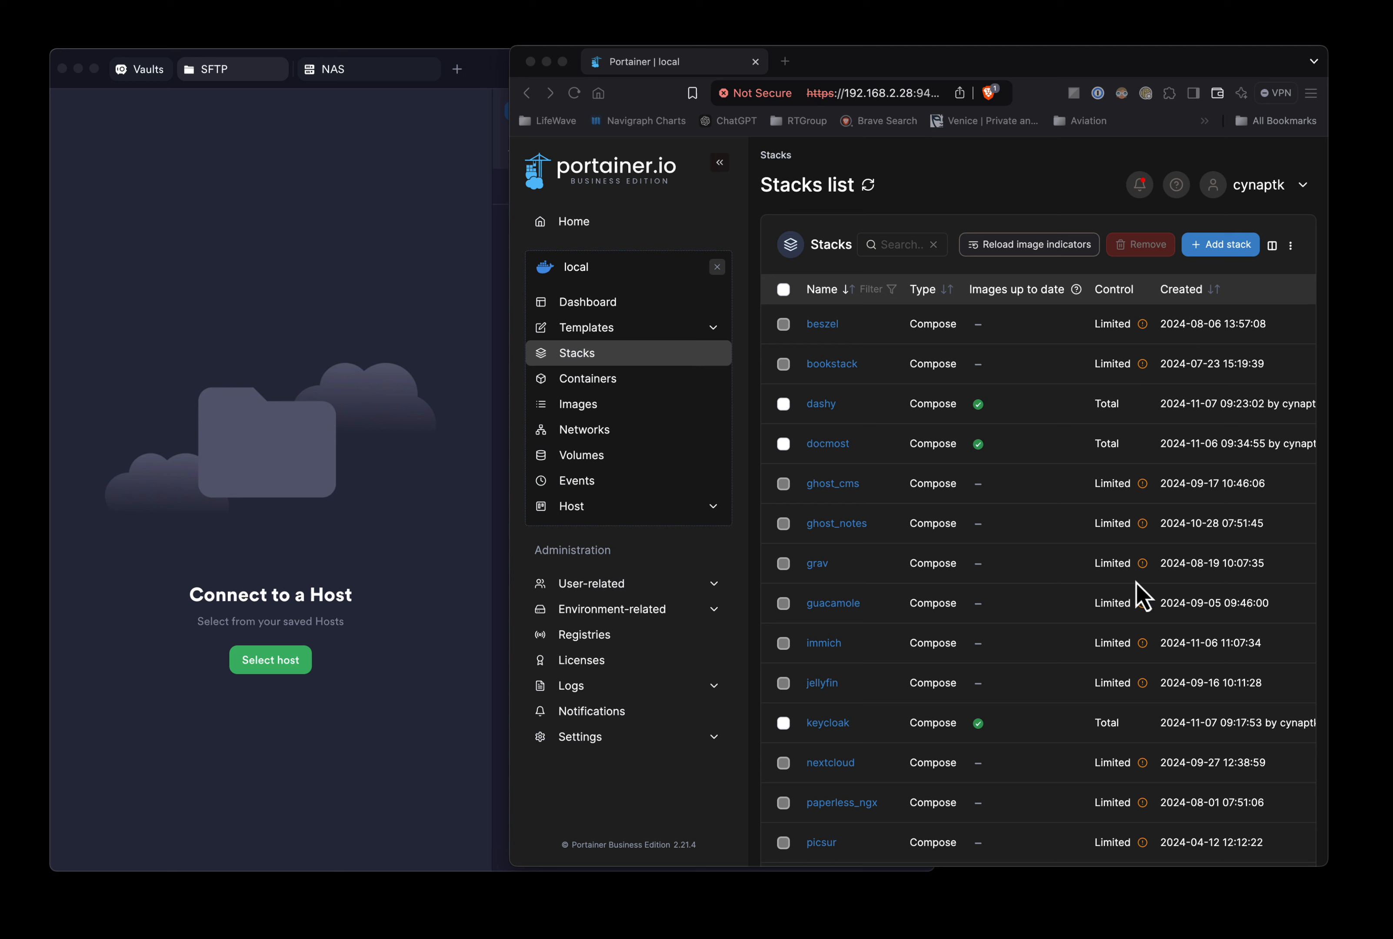
- View the beszel stack's details in Portainer, then return to the stacks list
left_click(1143, 324)
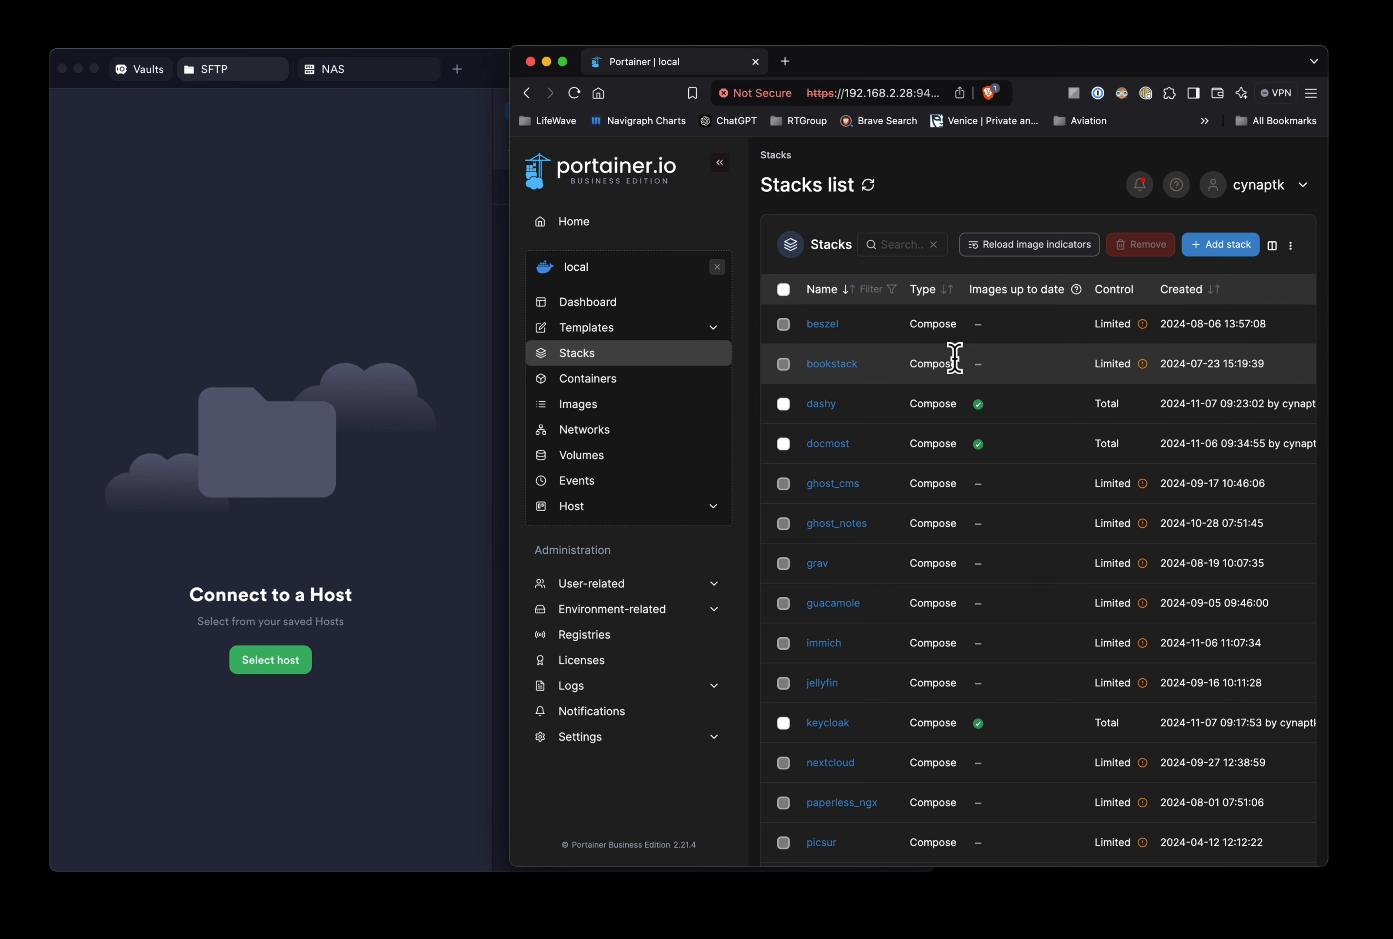
mouse_move(1143, 331)
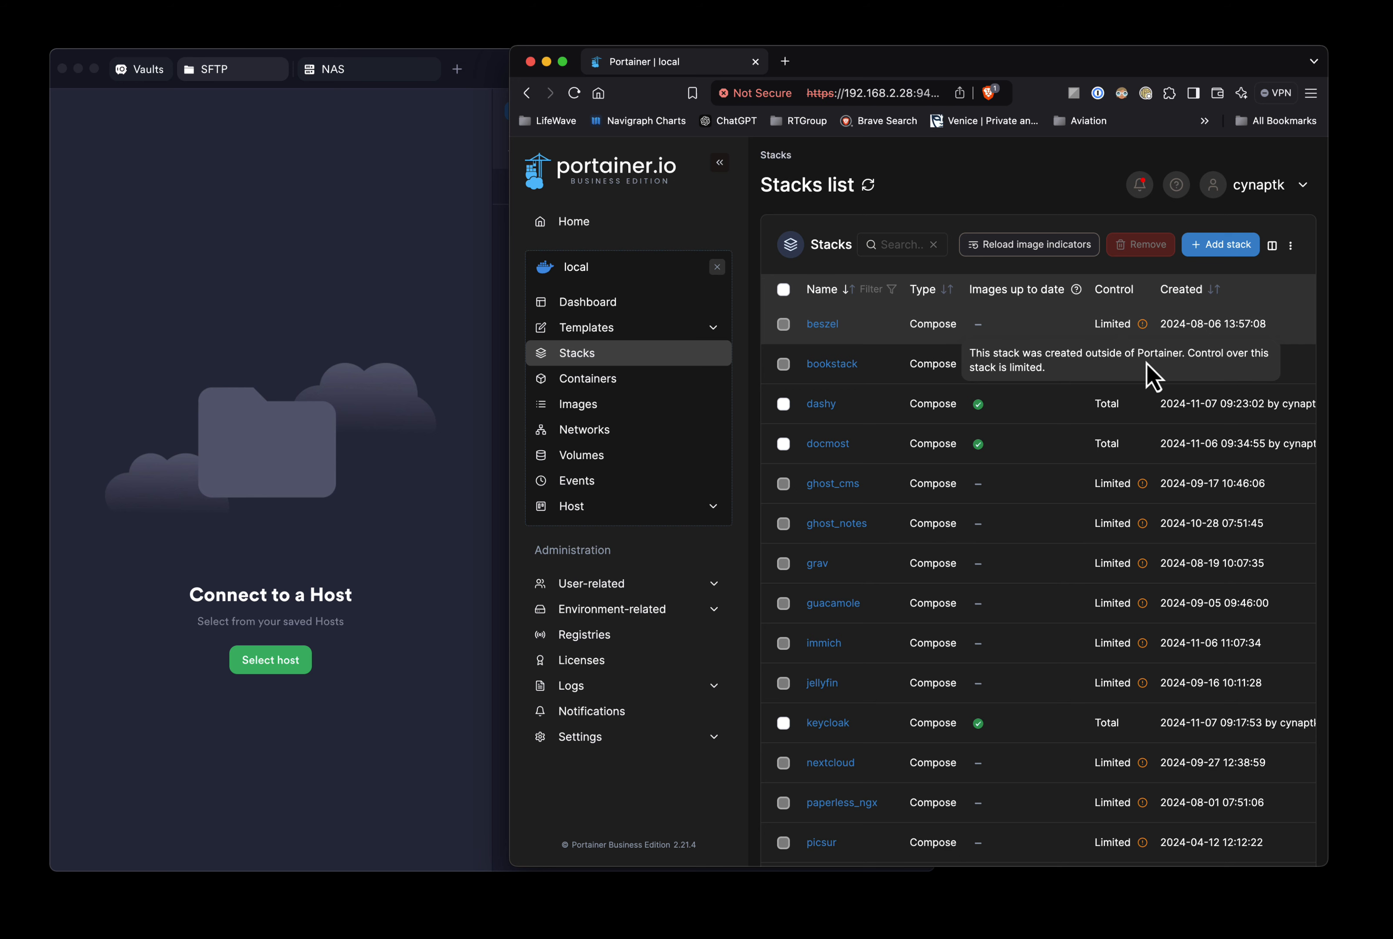
left_click(822, 327)
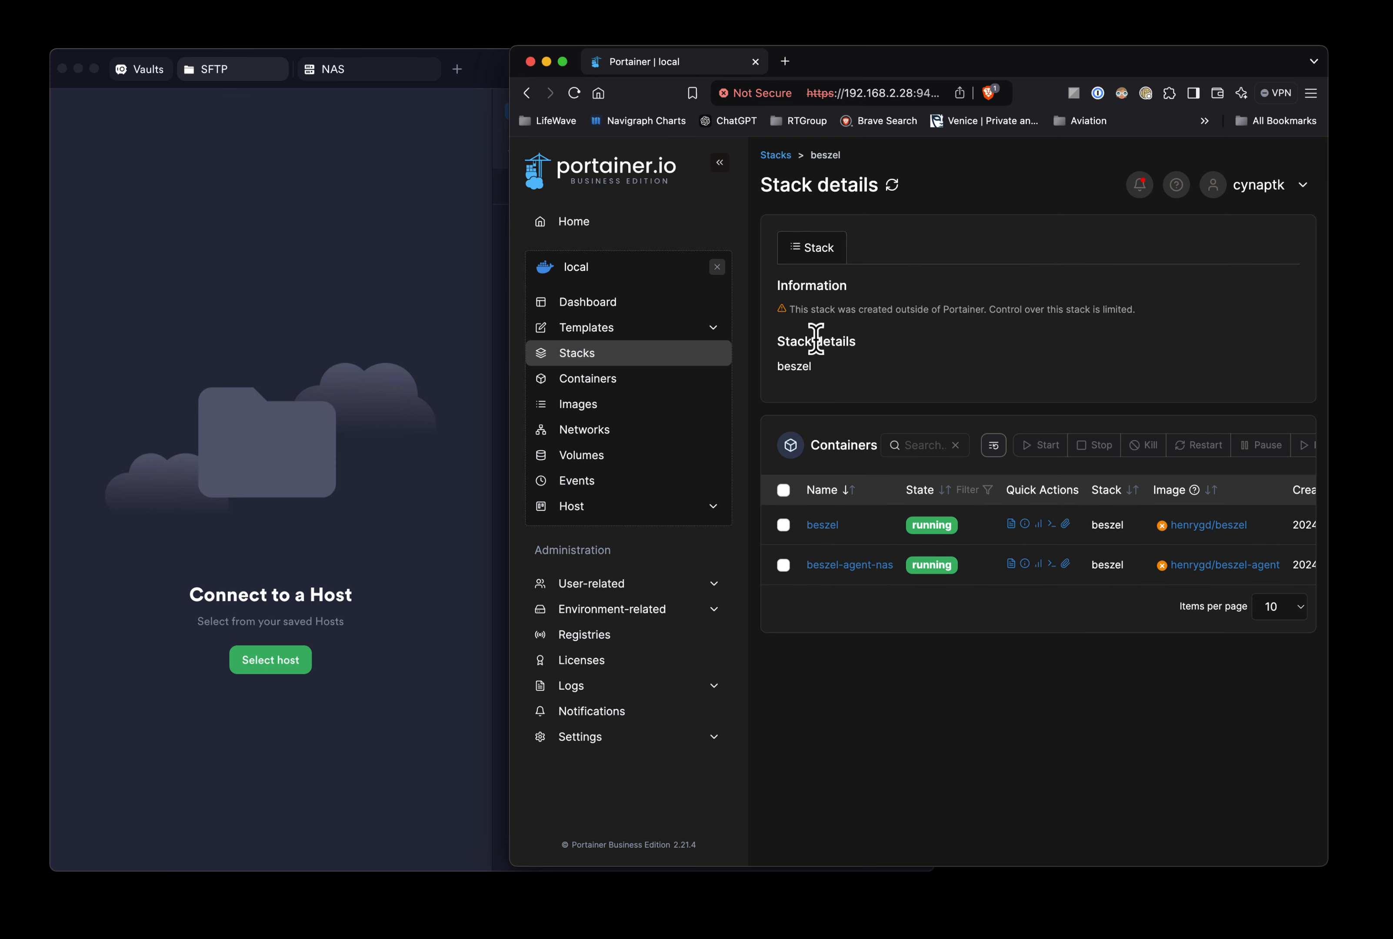
left_click(589, 356)
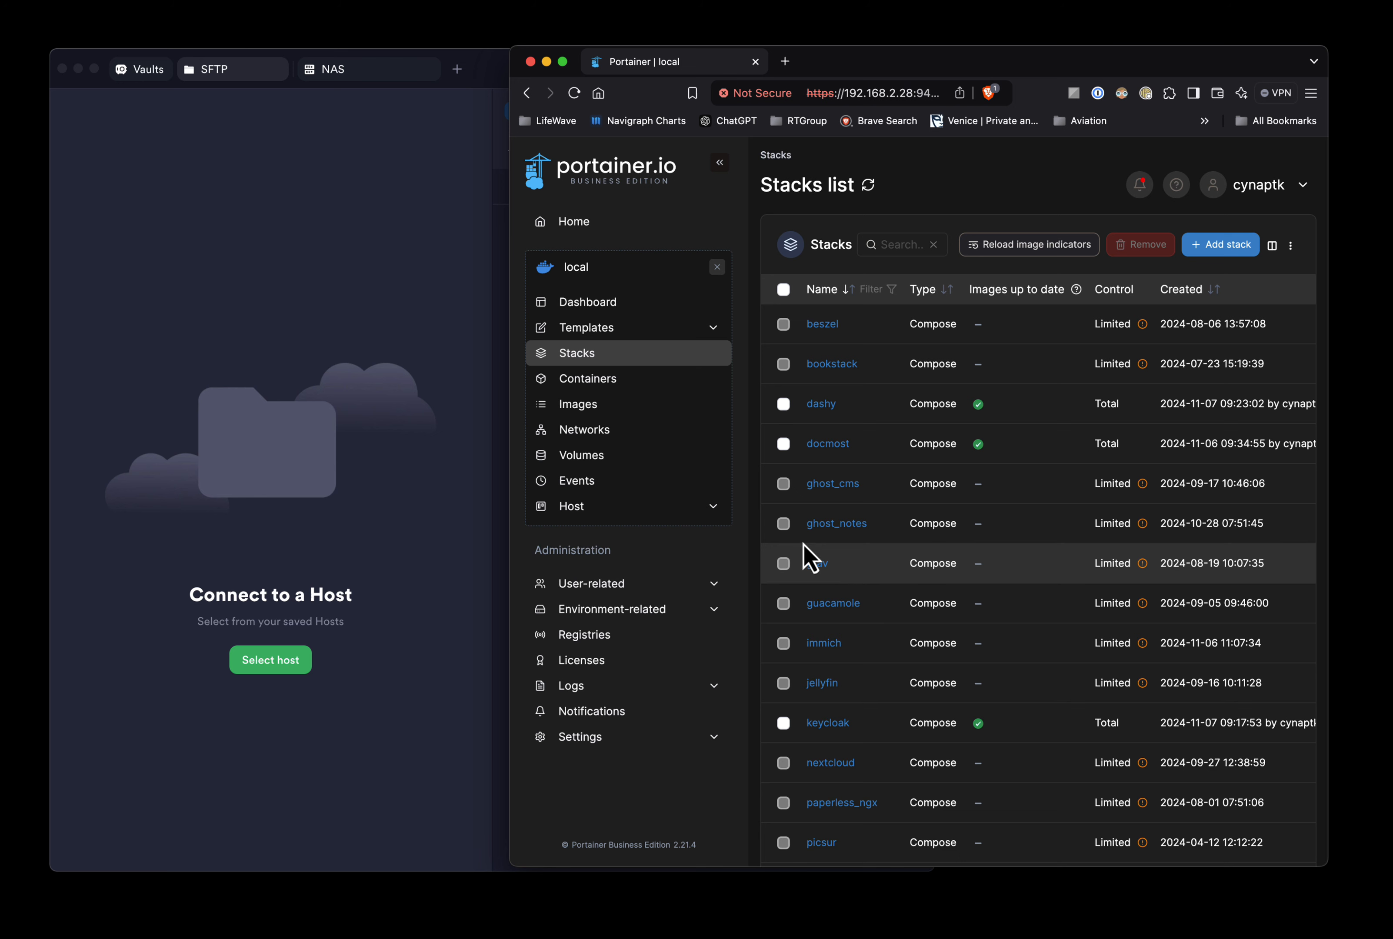
- Rerun the find/grep search for files mentioning beszel in the NAS terminal session
left_click(356, 74)
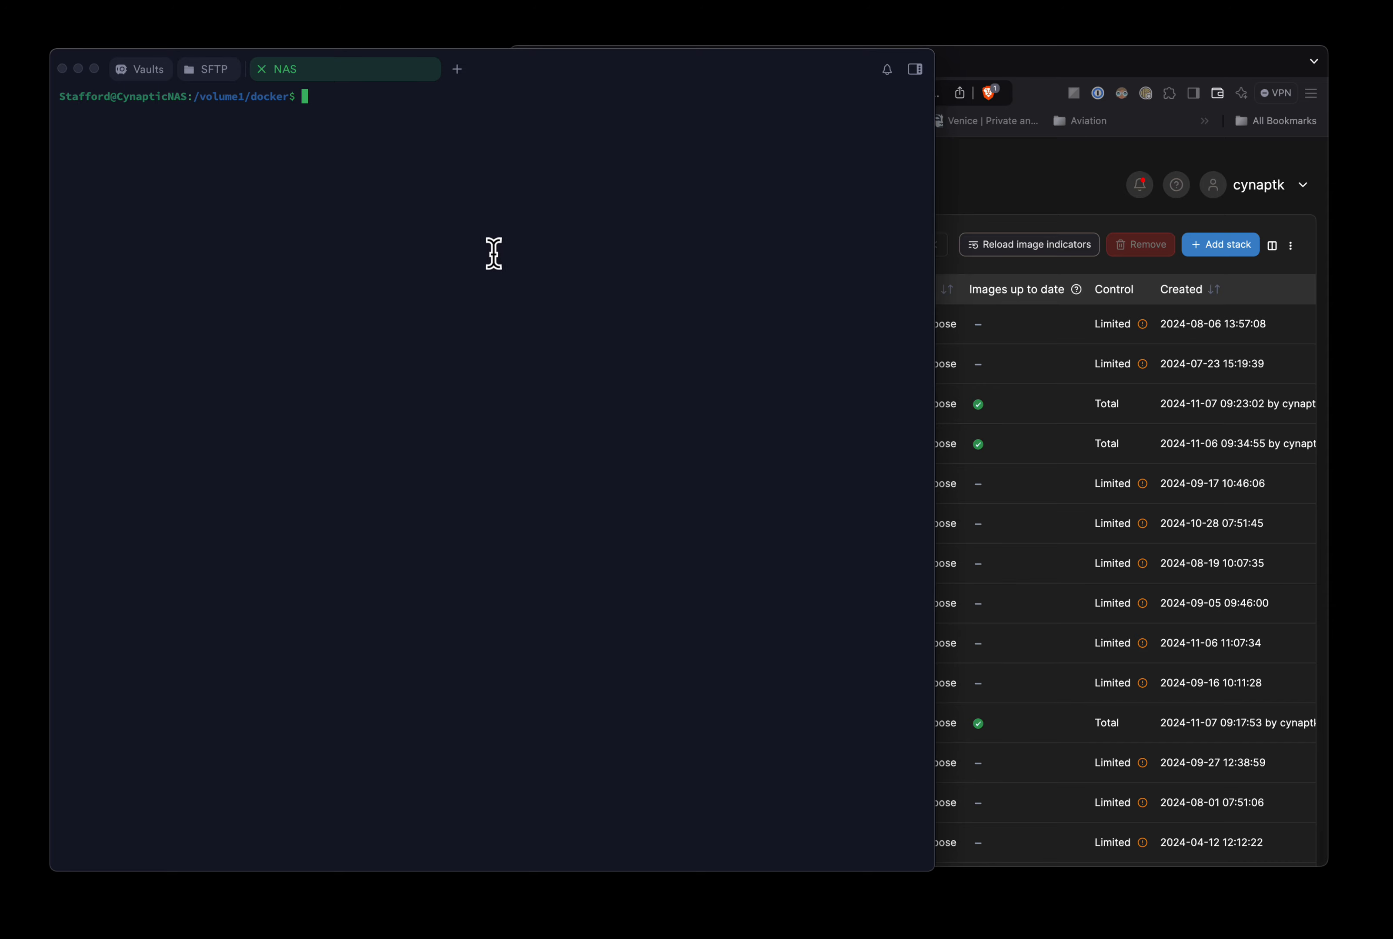
left_click(1009, 334)
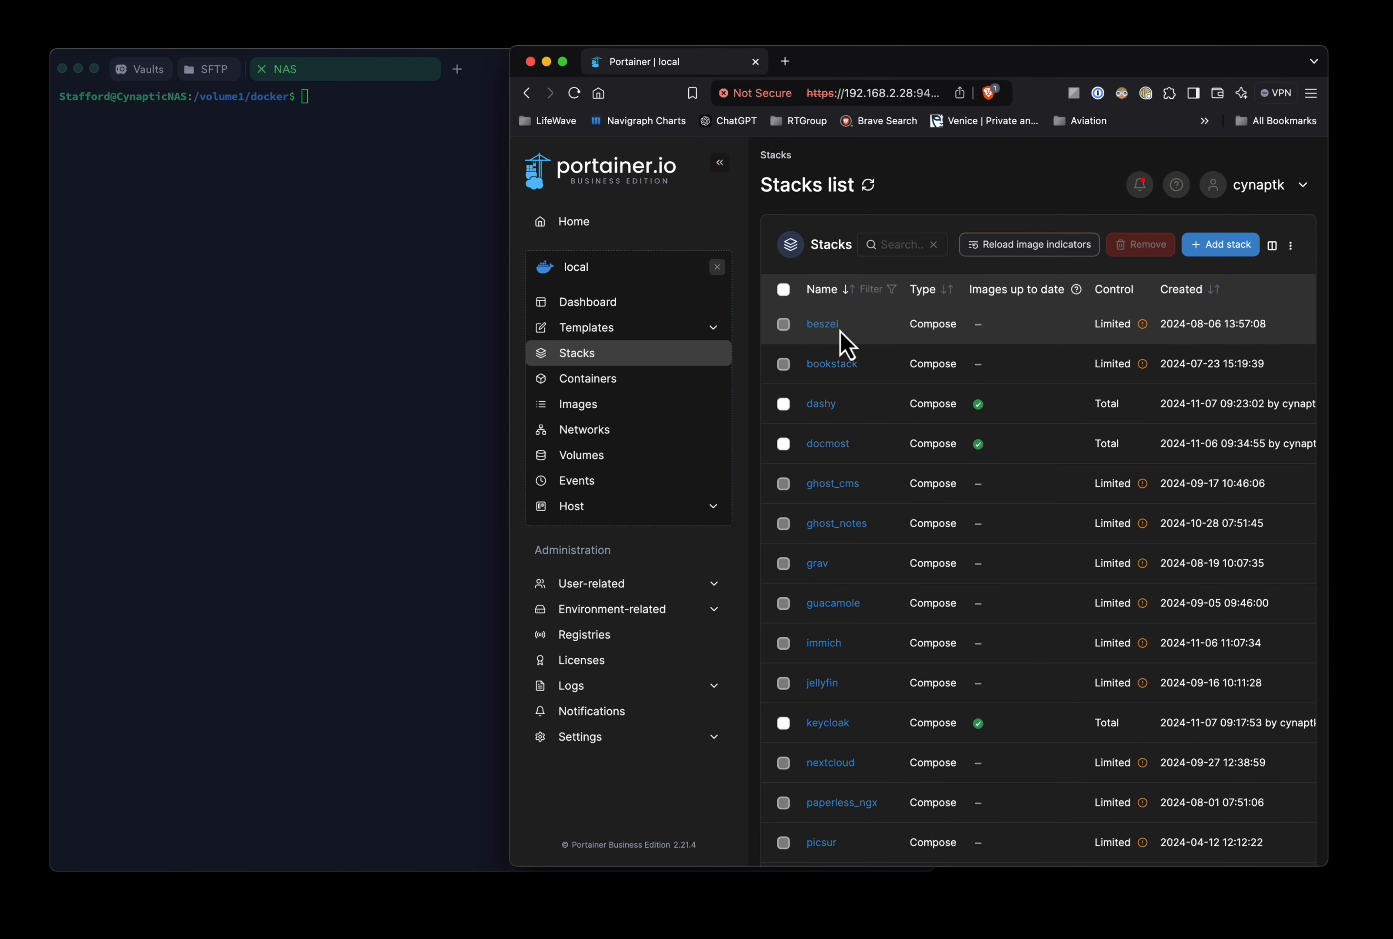
left_click(406, 187)
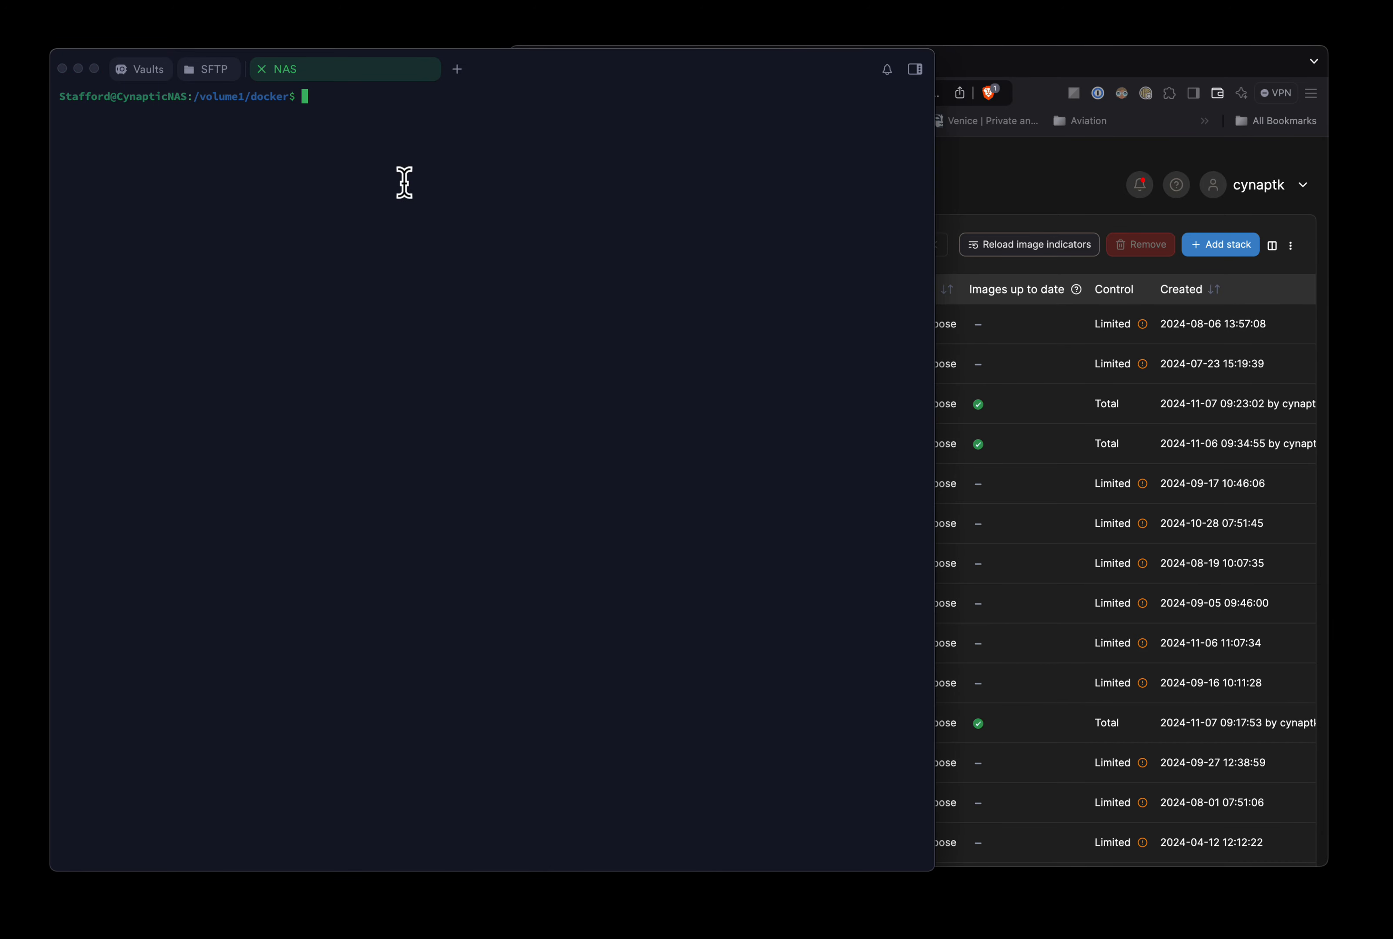
key("Up")
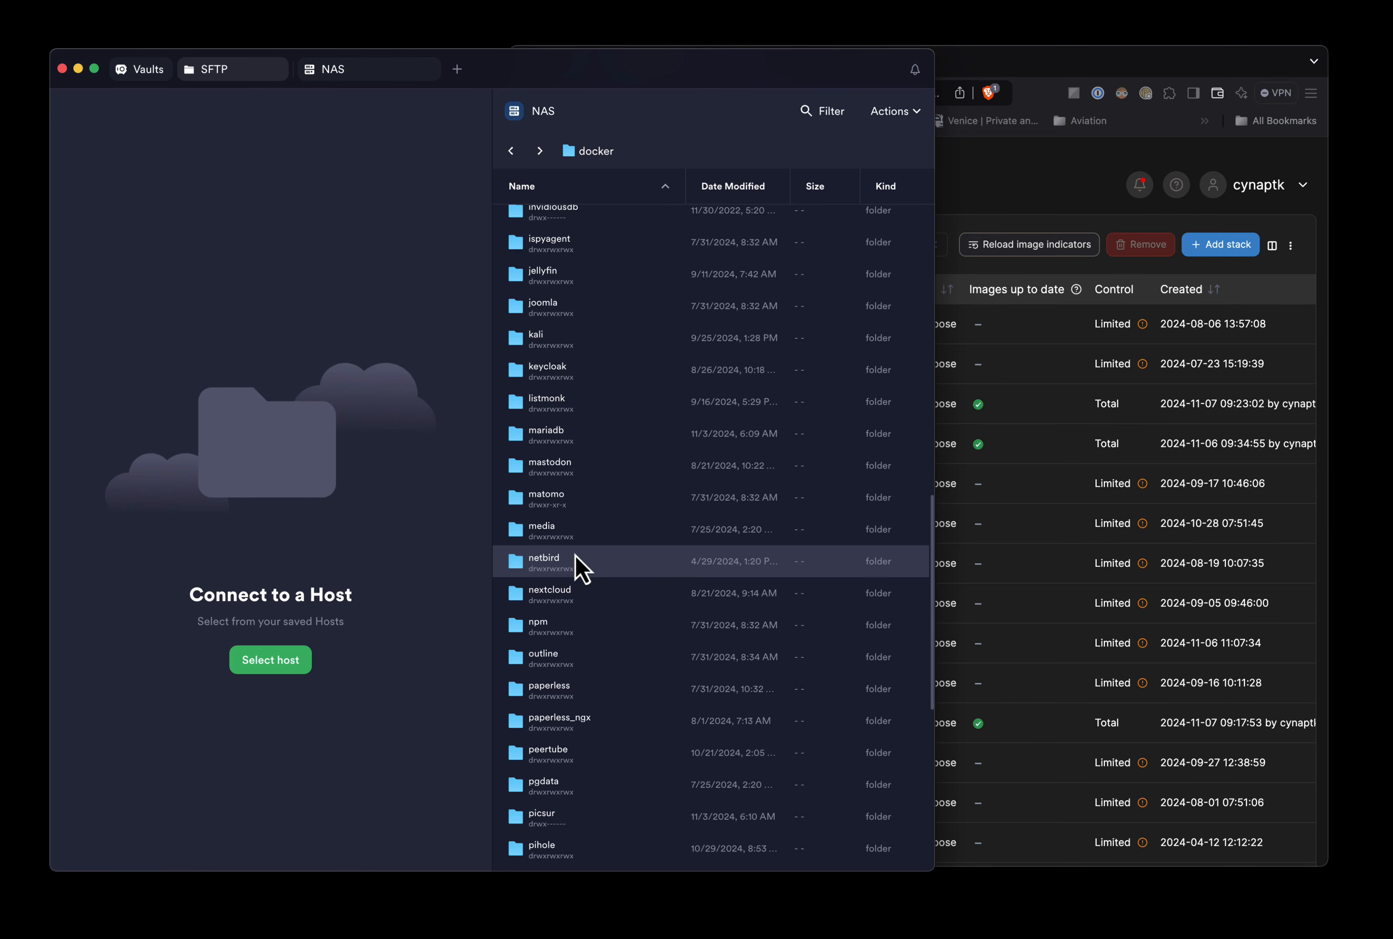
- Browse the SFTP pane into portainer/compose/68, where the lone docker-compose.yml sits
scroll(576, 561, "up", 5)
scroll(577, 564, "up", 5)
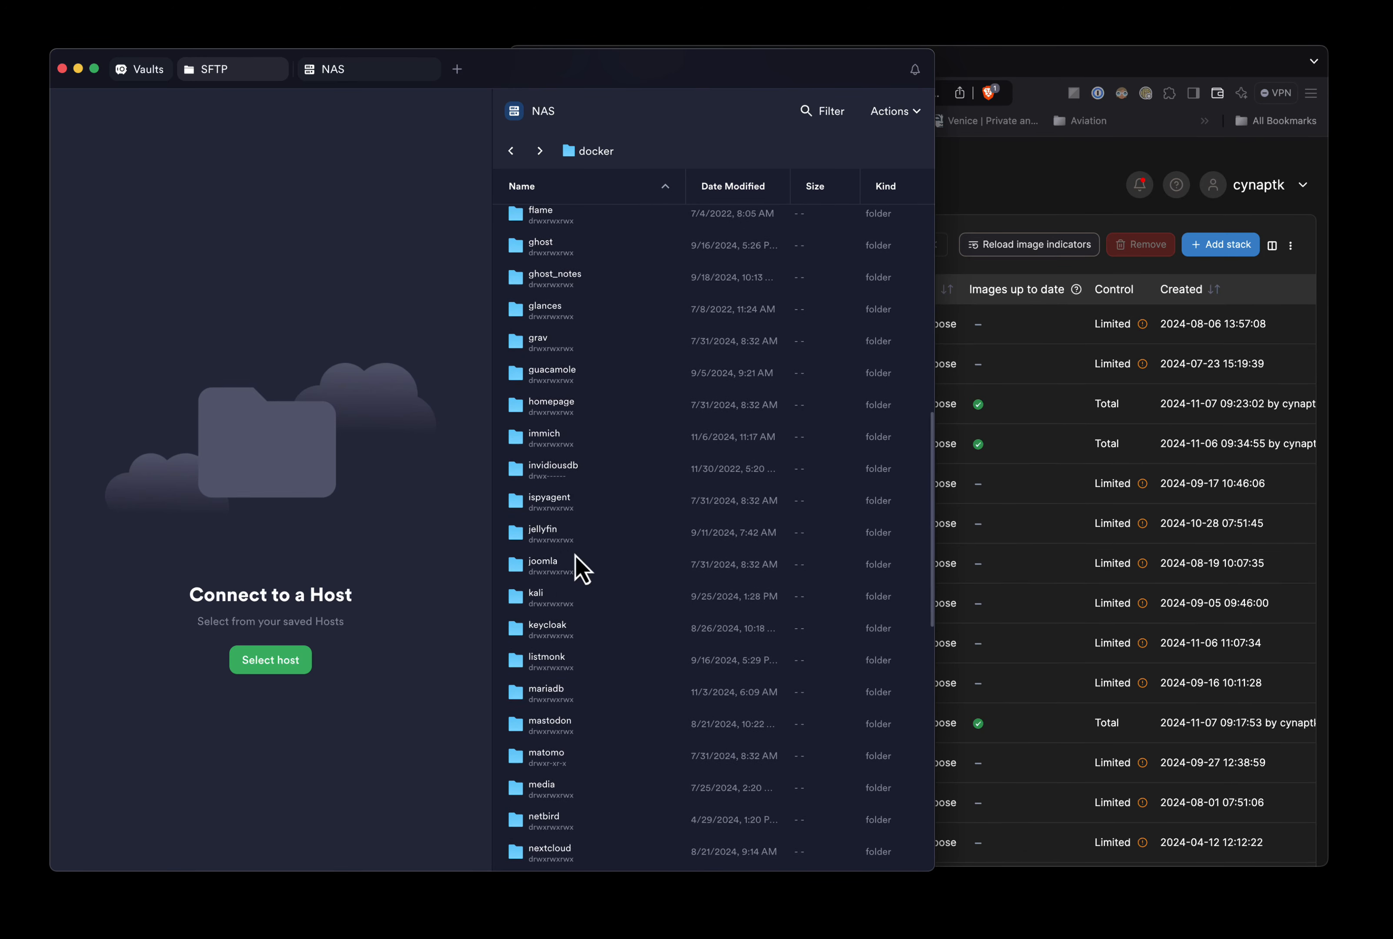
scroll(580, 570, "down", 10)
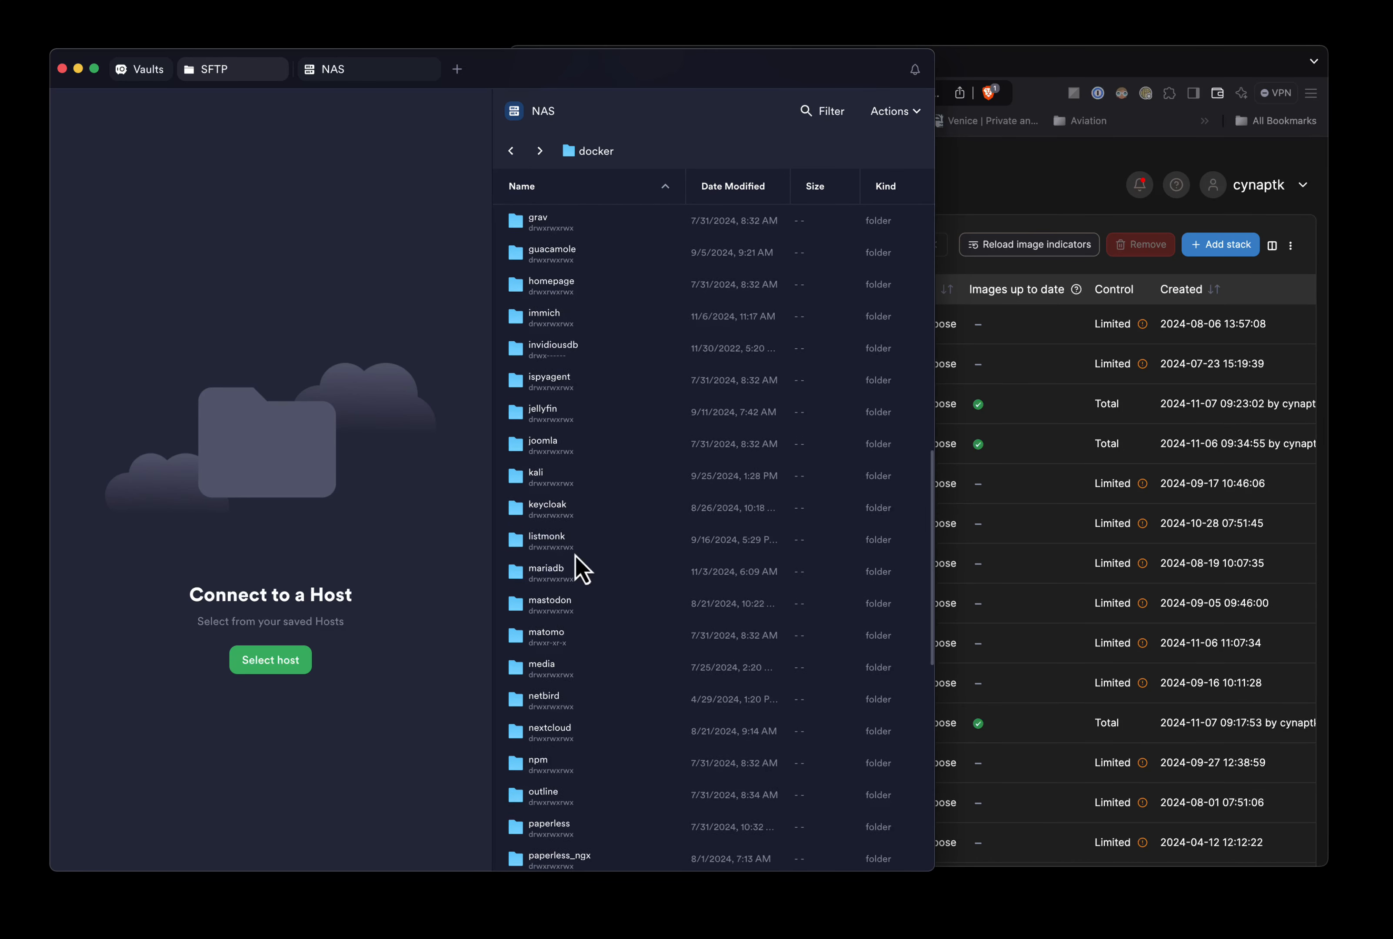
scroll(581, 570, "down", 6)
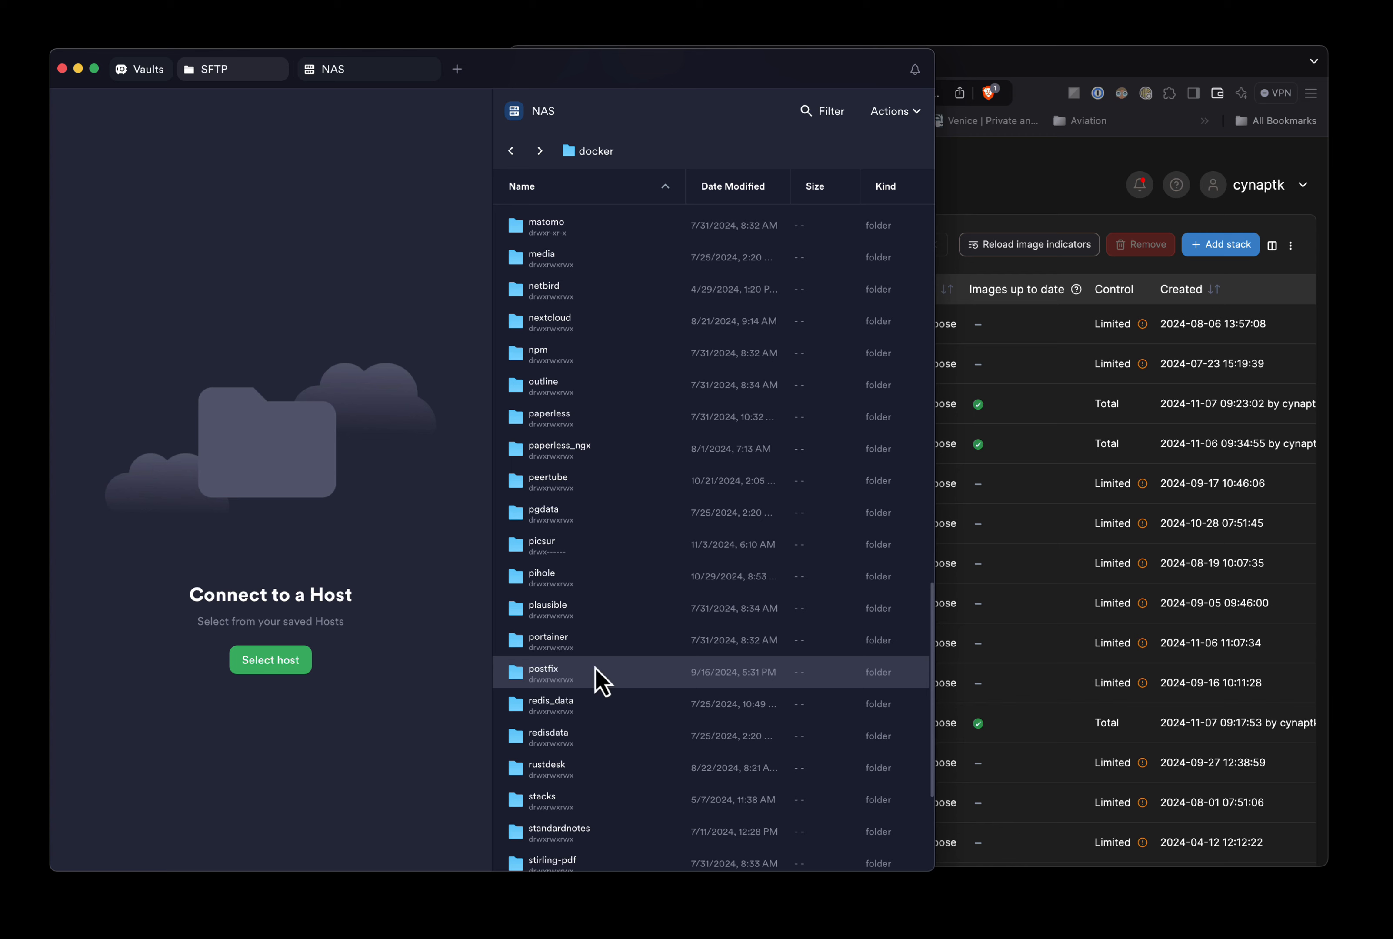
double_click(556, 643)
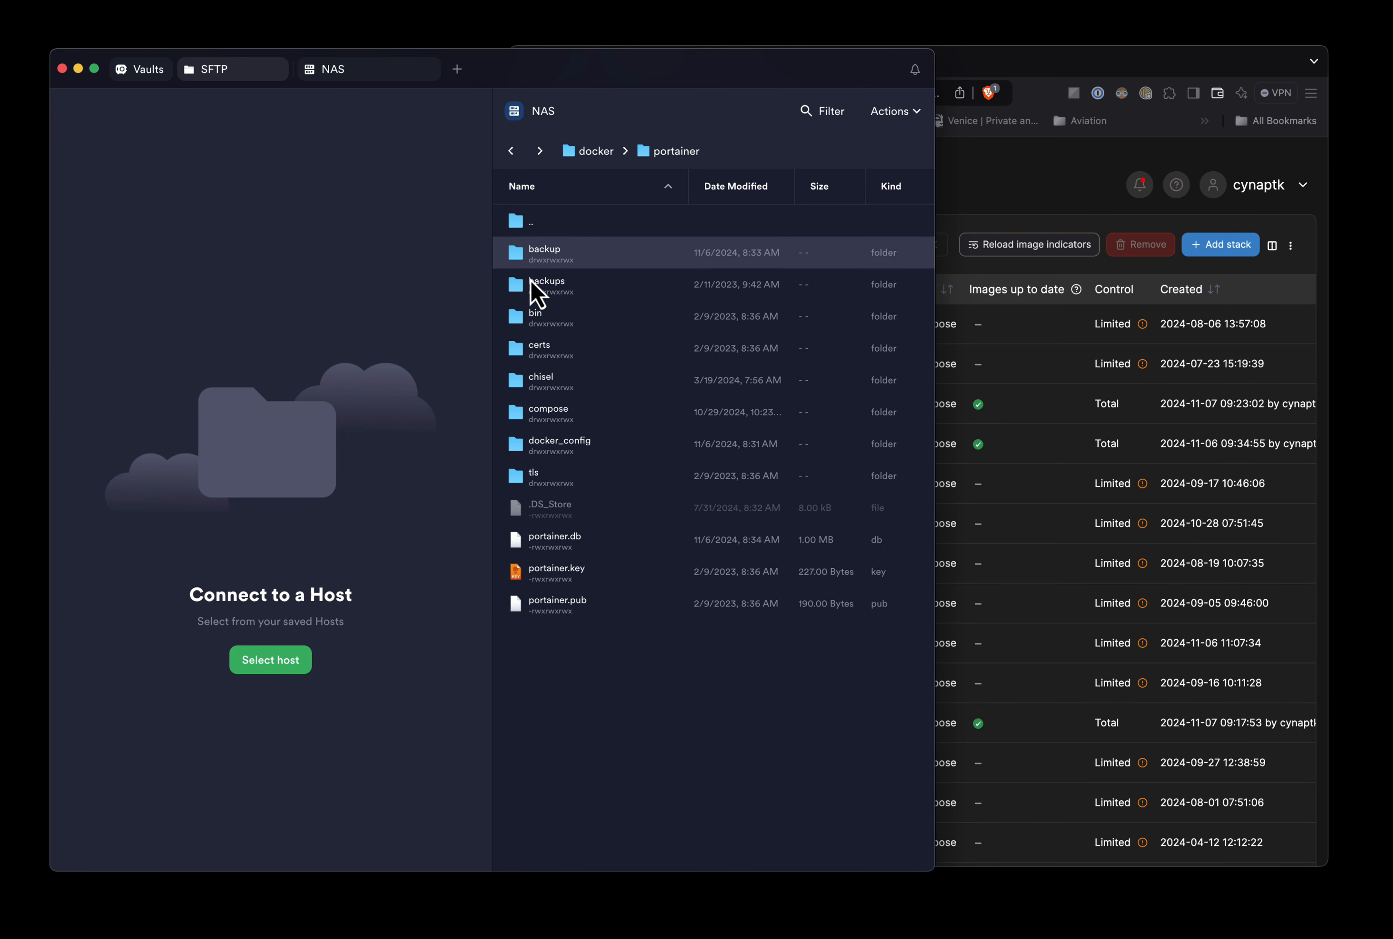
left_click(530, 413)
double_click(530, 413)
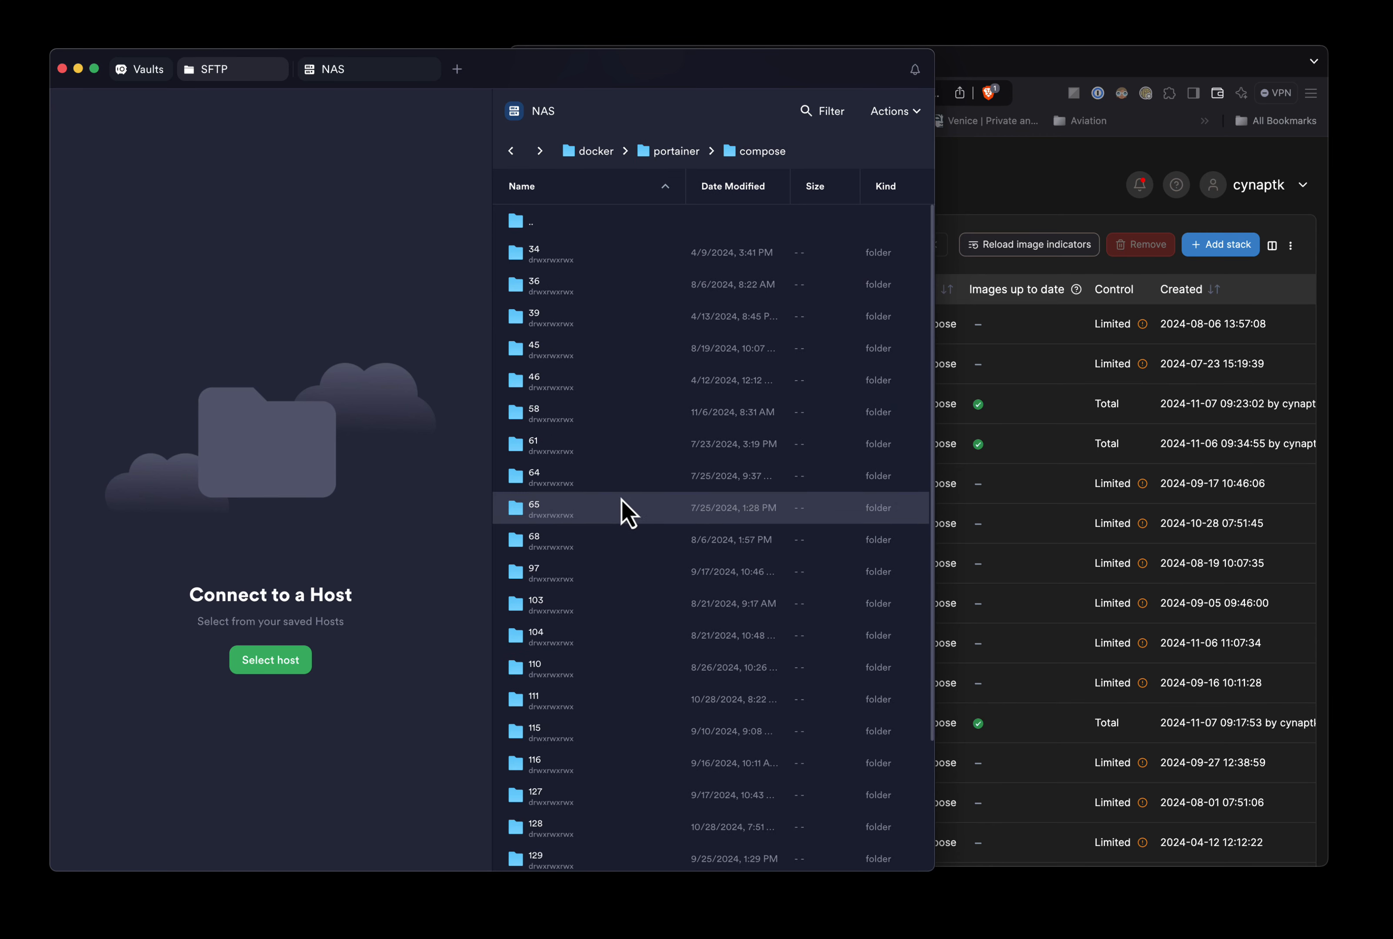
double_click(526, 542)
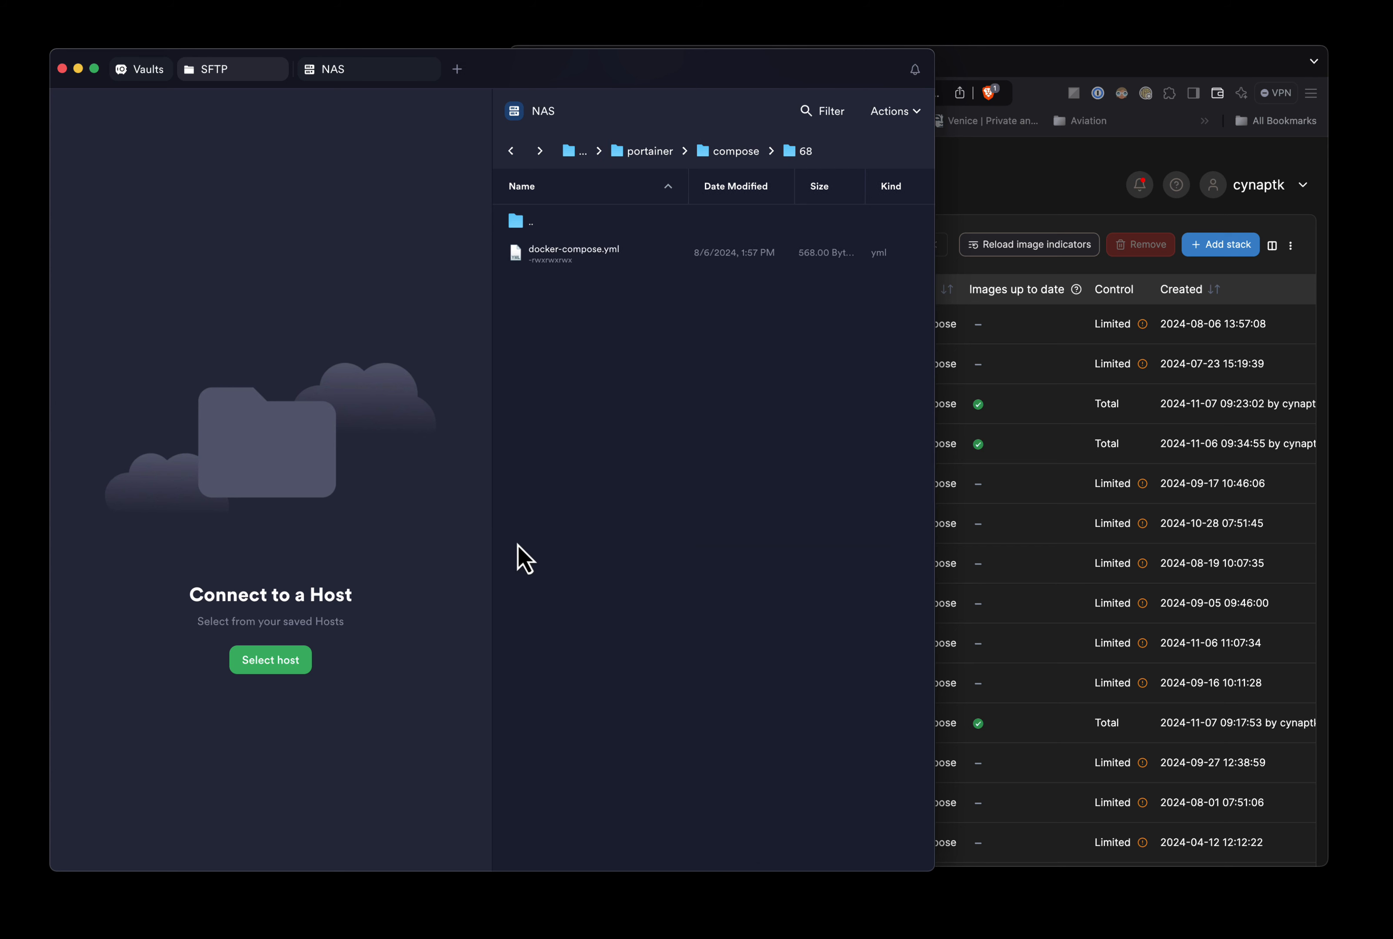
- Open folder 68's docker-compose.yml in BBEdit, copy its full contents, and minimize the editor
double_click(576, 255)
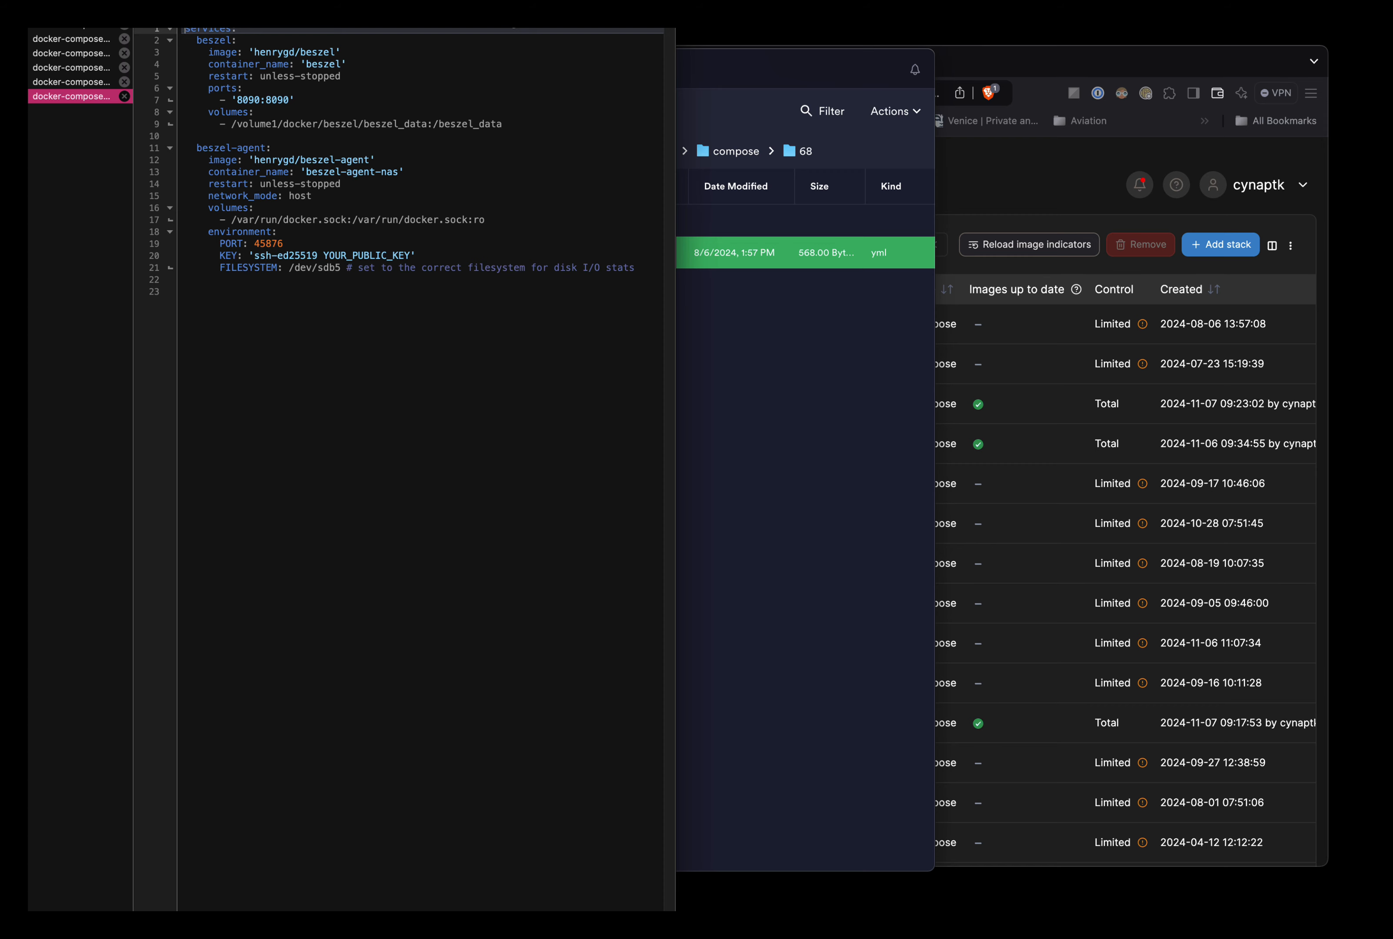
left_click_drag(539, 6, 545, 451)
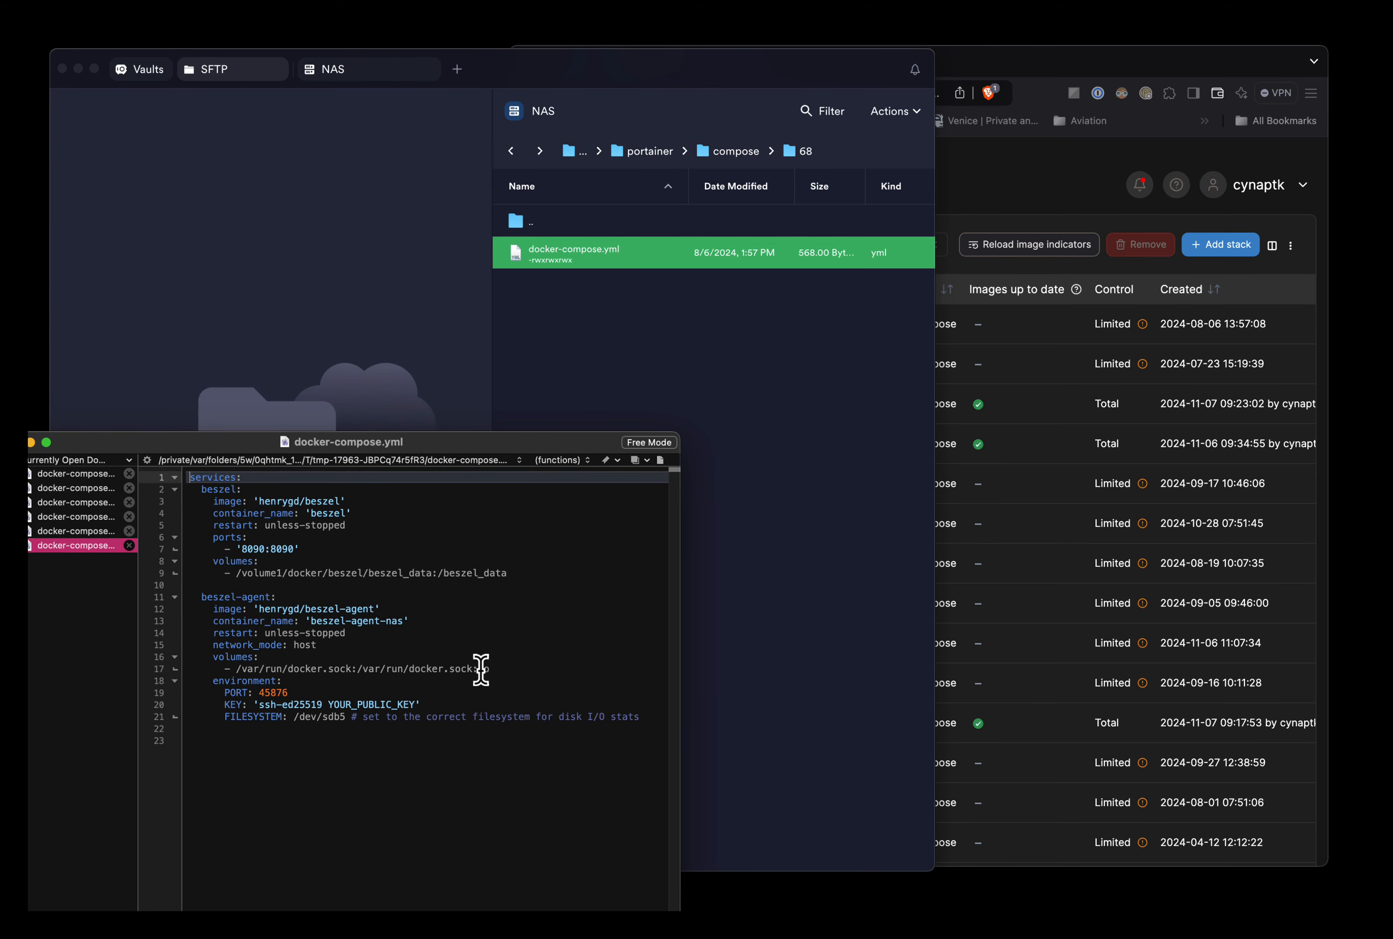
left_click_drag(641, 717, 152, 474)
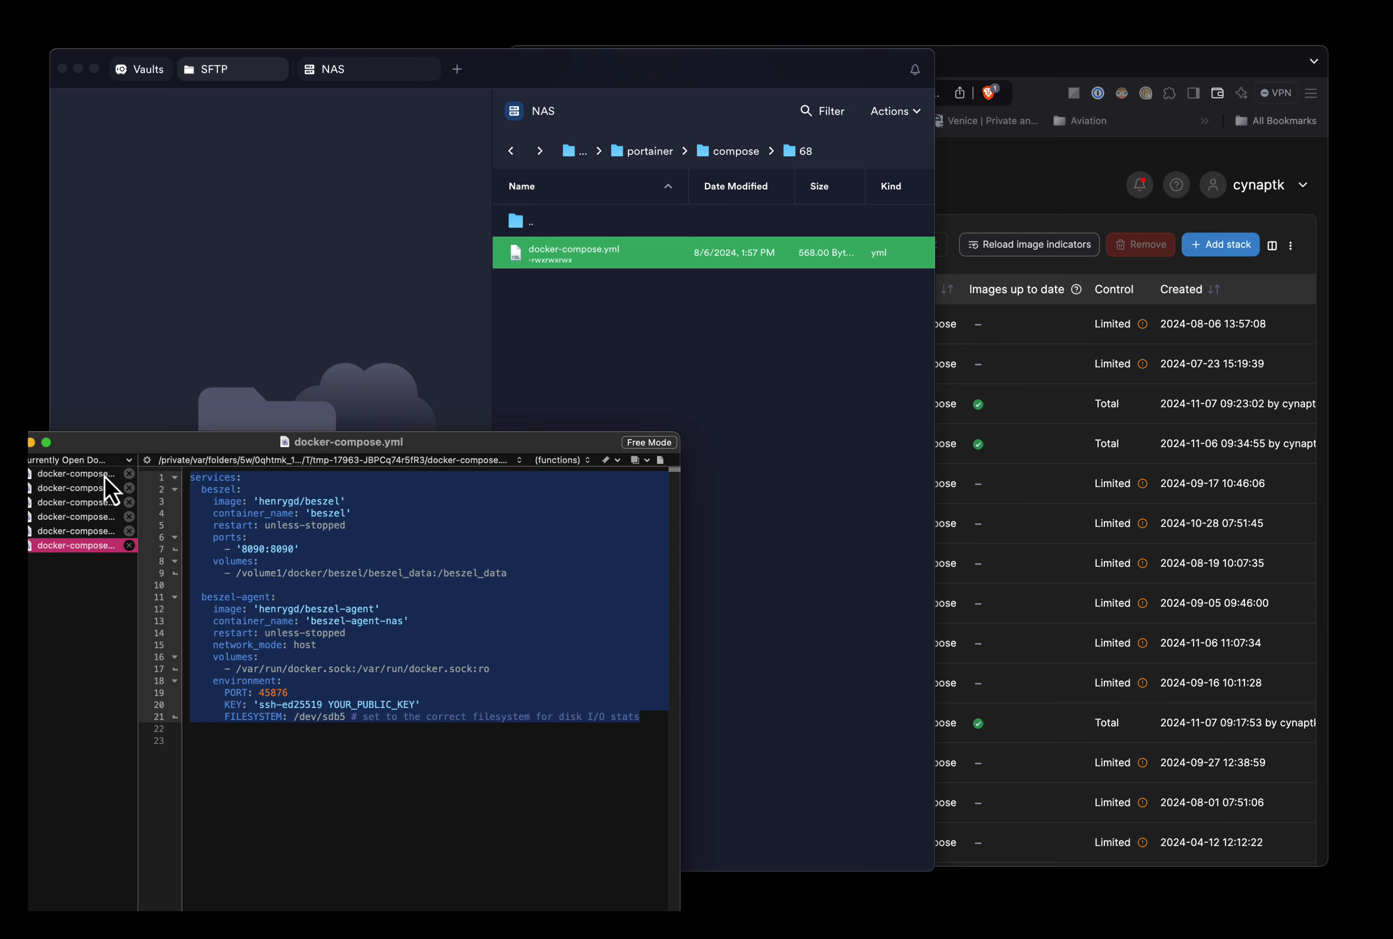
left_click(30, 443)
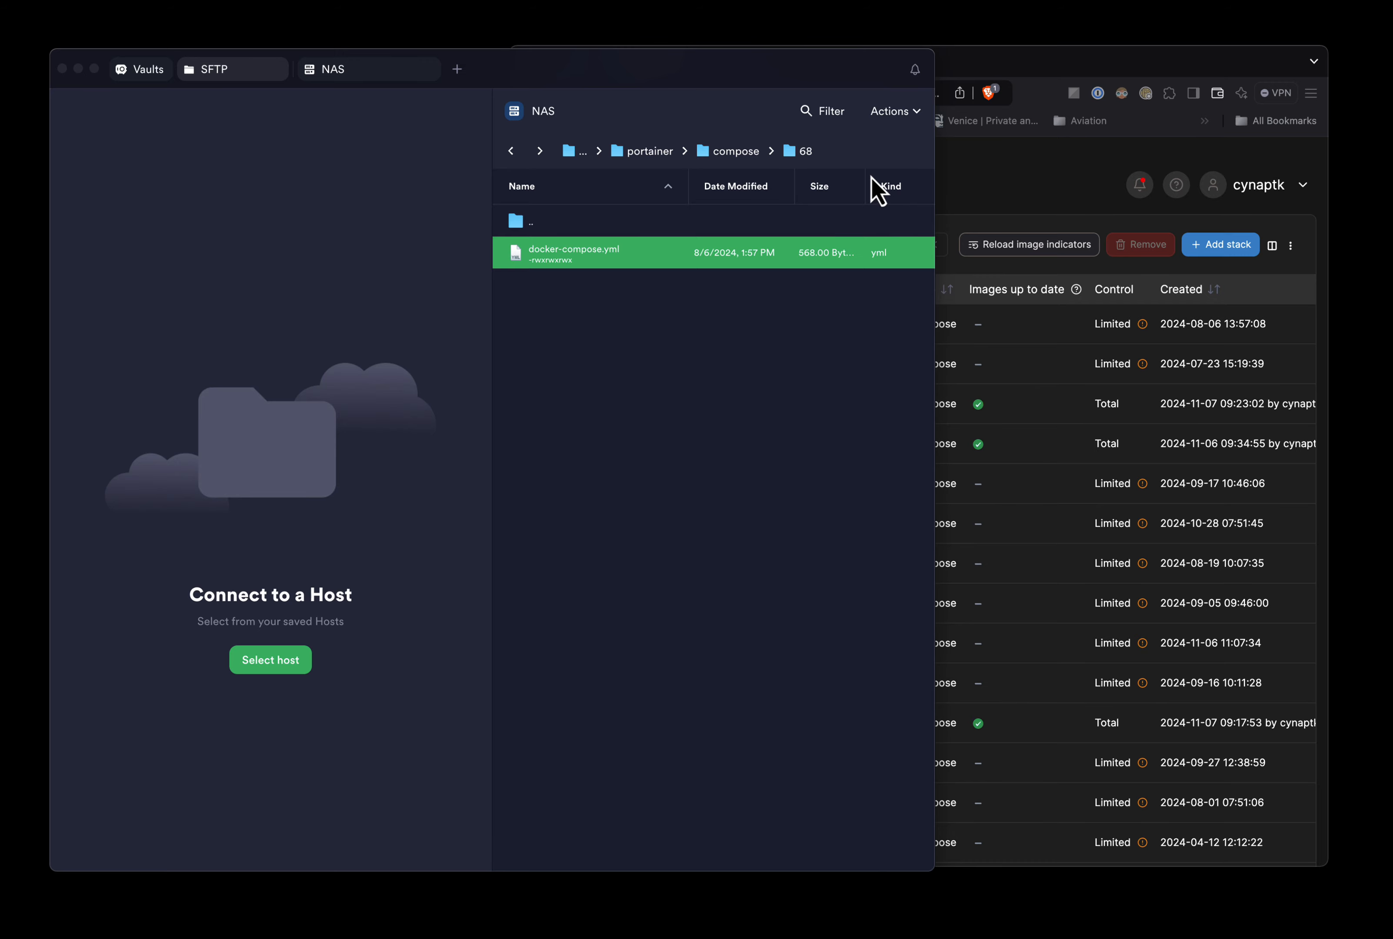
- Stop both the beszel and beszel-agent-nas containers in the beszel stack
left_click(1037, 187)
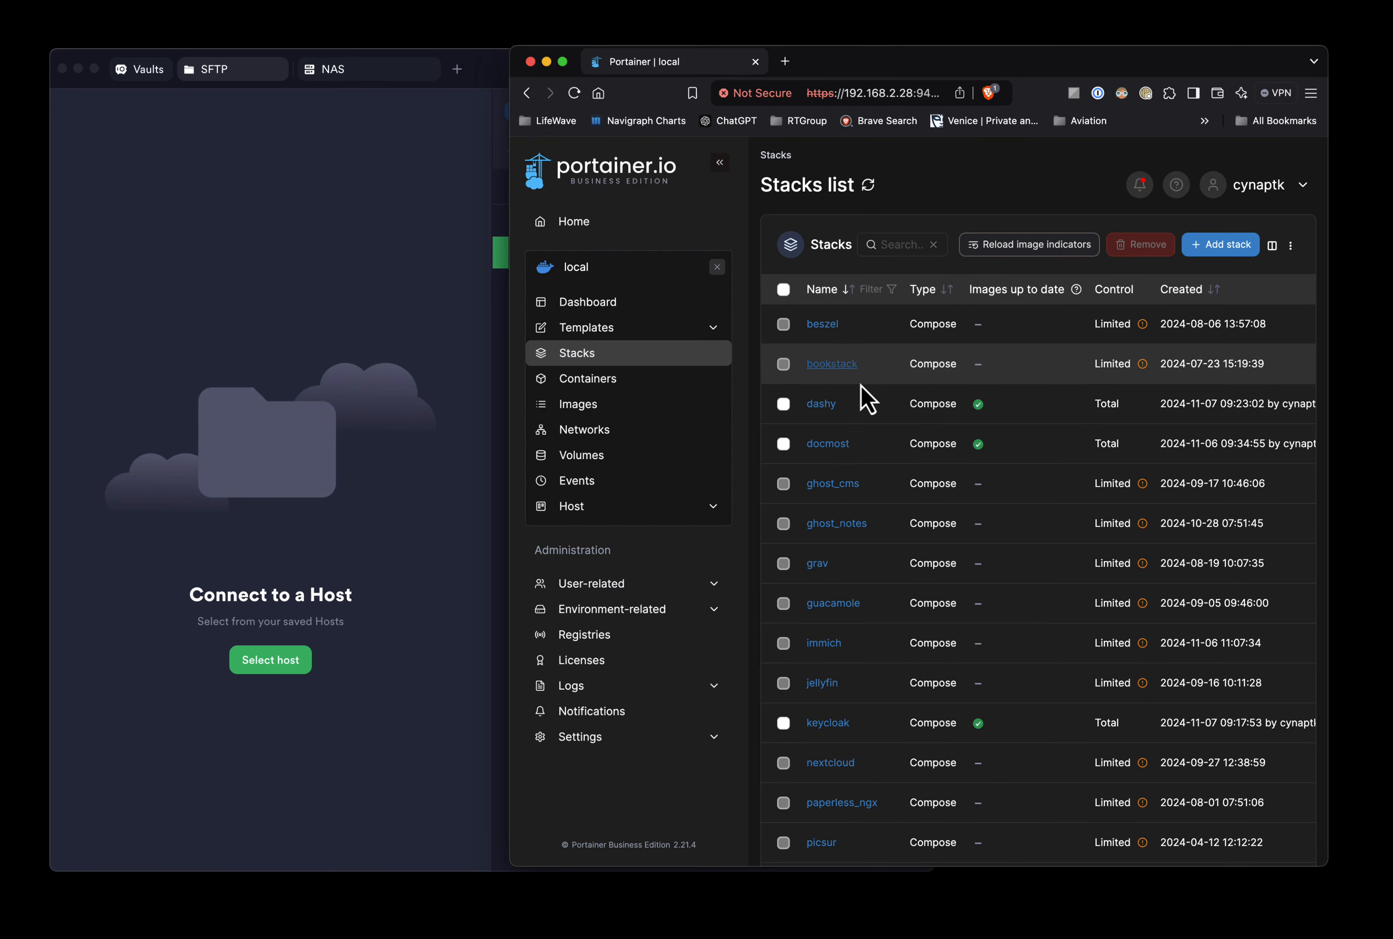
left_click(822, 325)
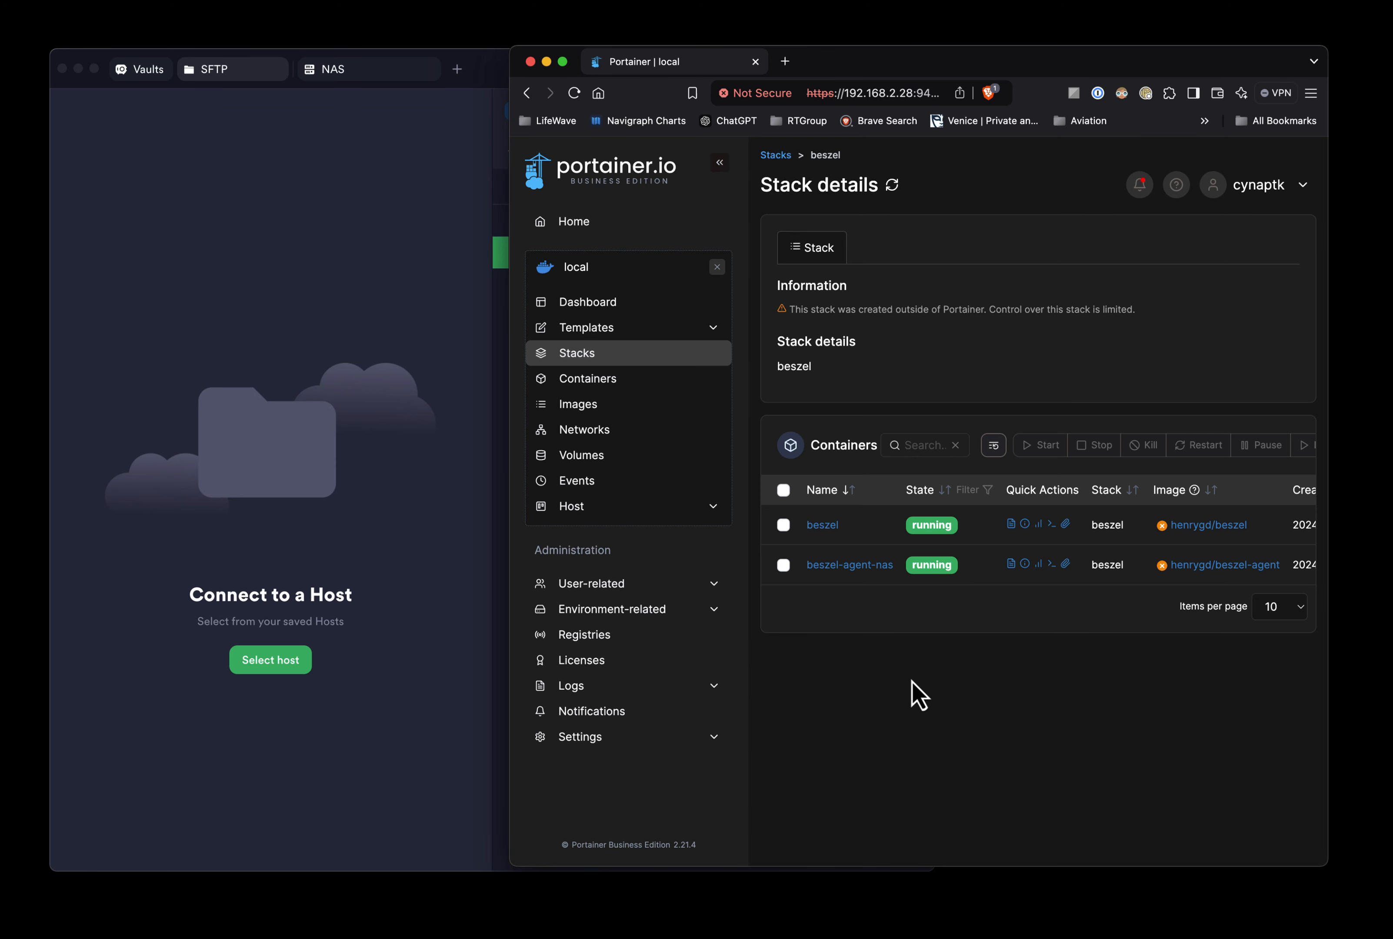
left_click(783, 525)
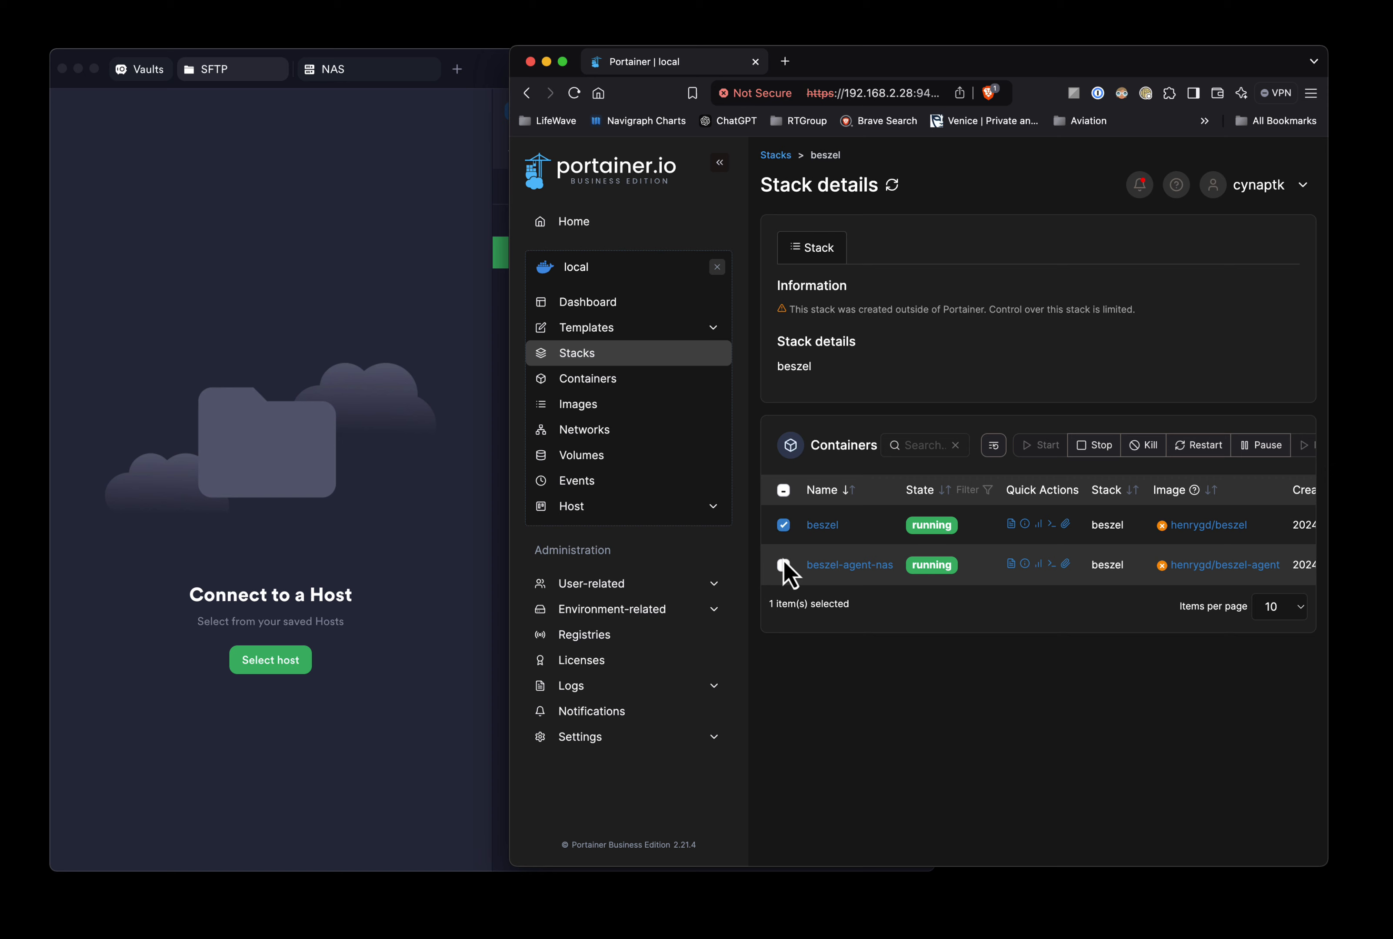
left_click(784, 565)
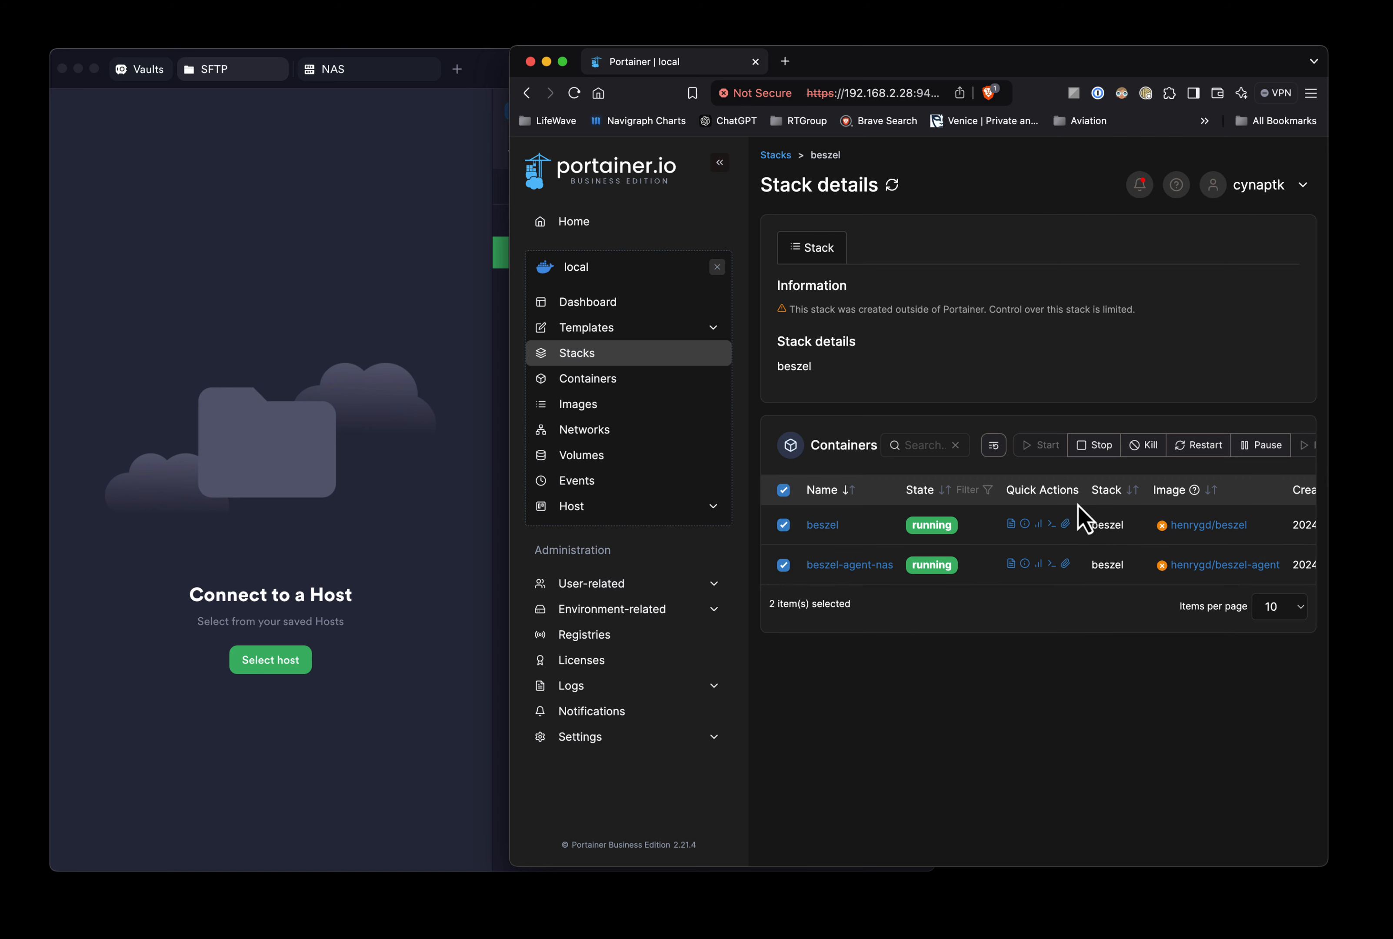
left_click(1099, 451)
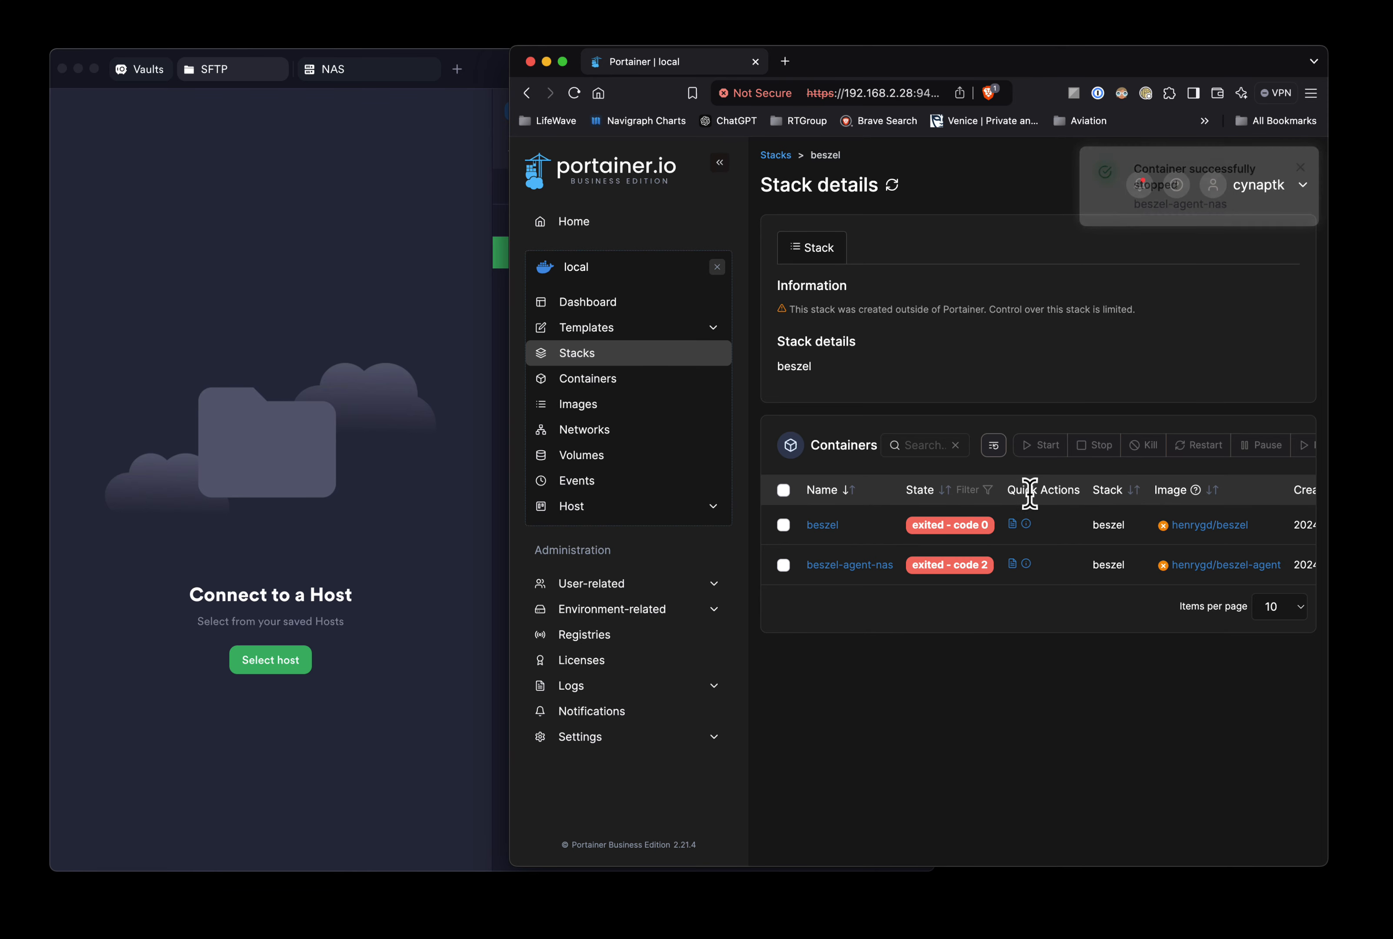
- Remove both stopped beszel containers together with their non-persistent volumes
scroll(1031, 490, "right", 5)
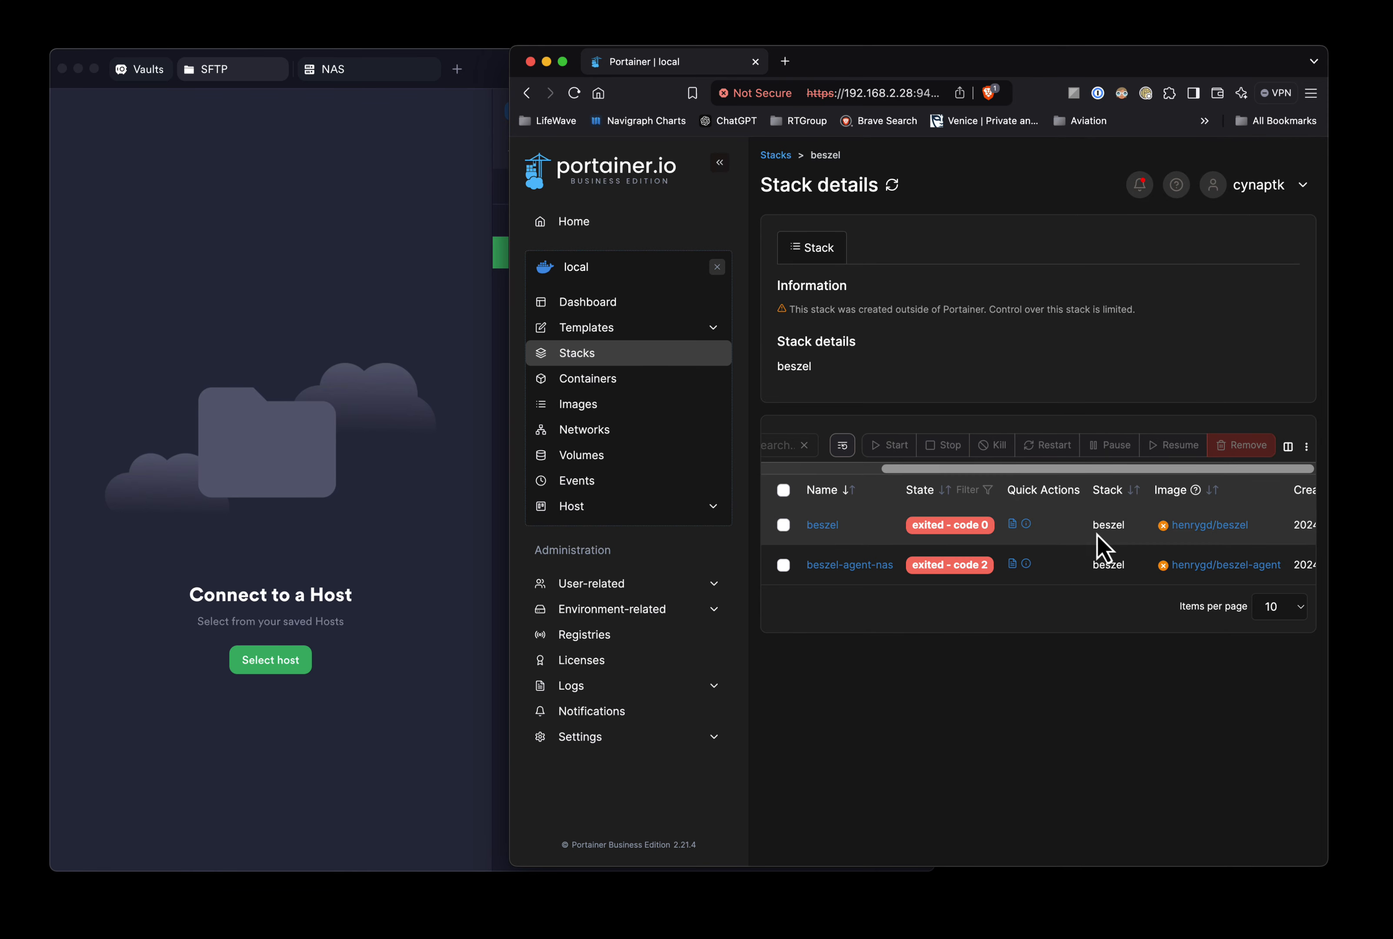
left_click(783, 490)
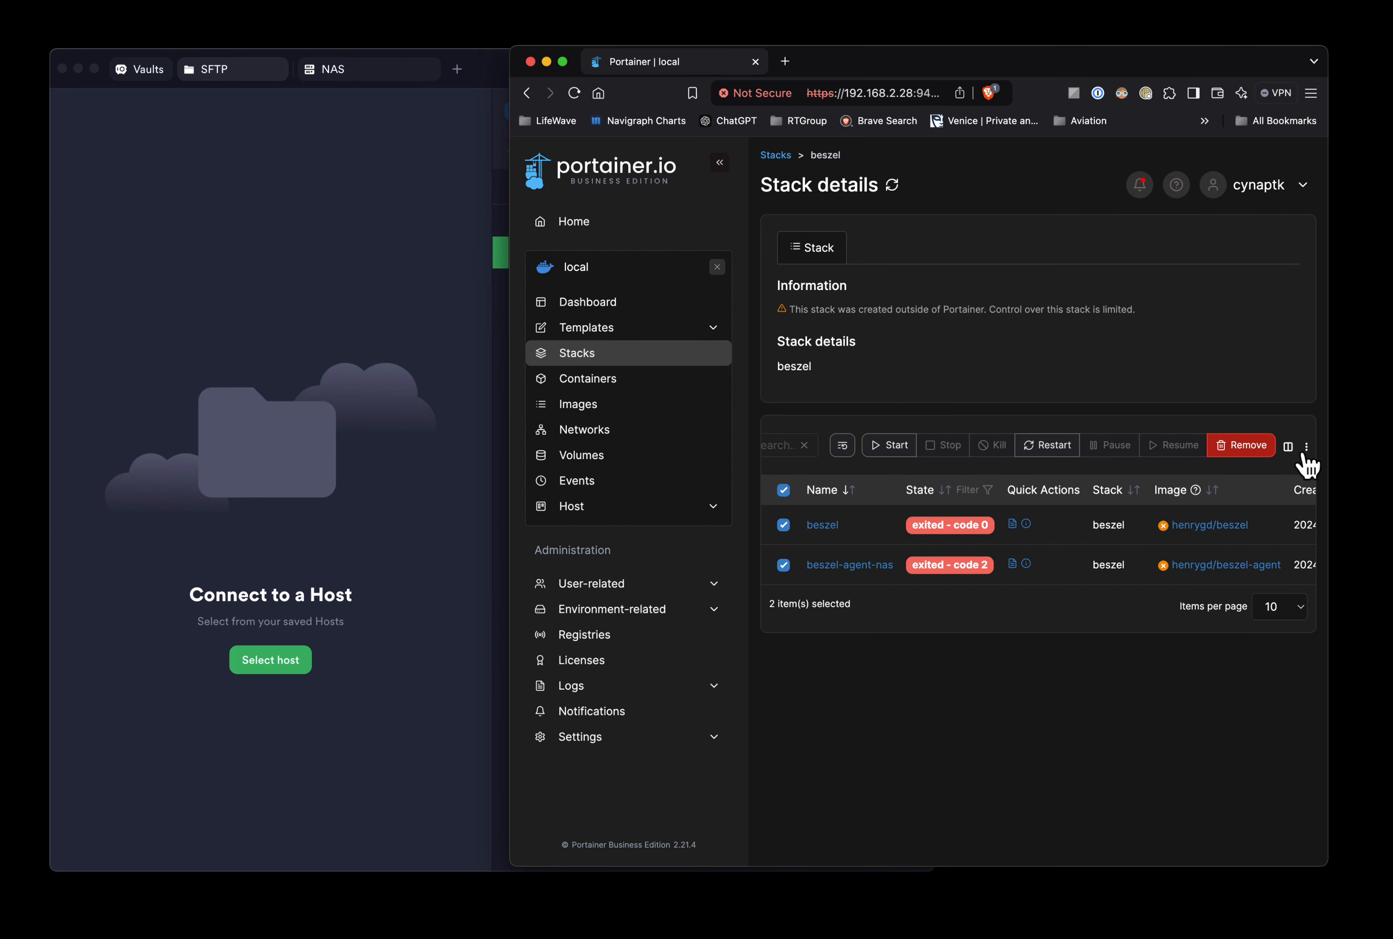
left_click(1241, 451)
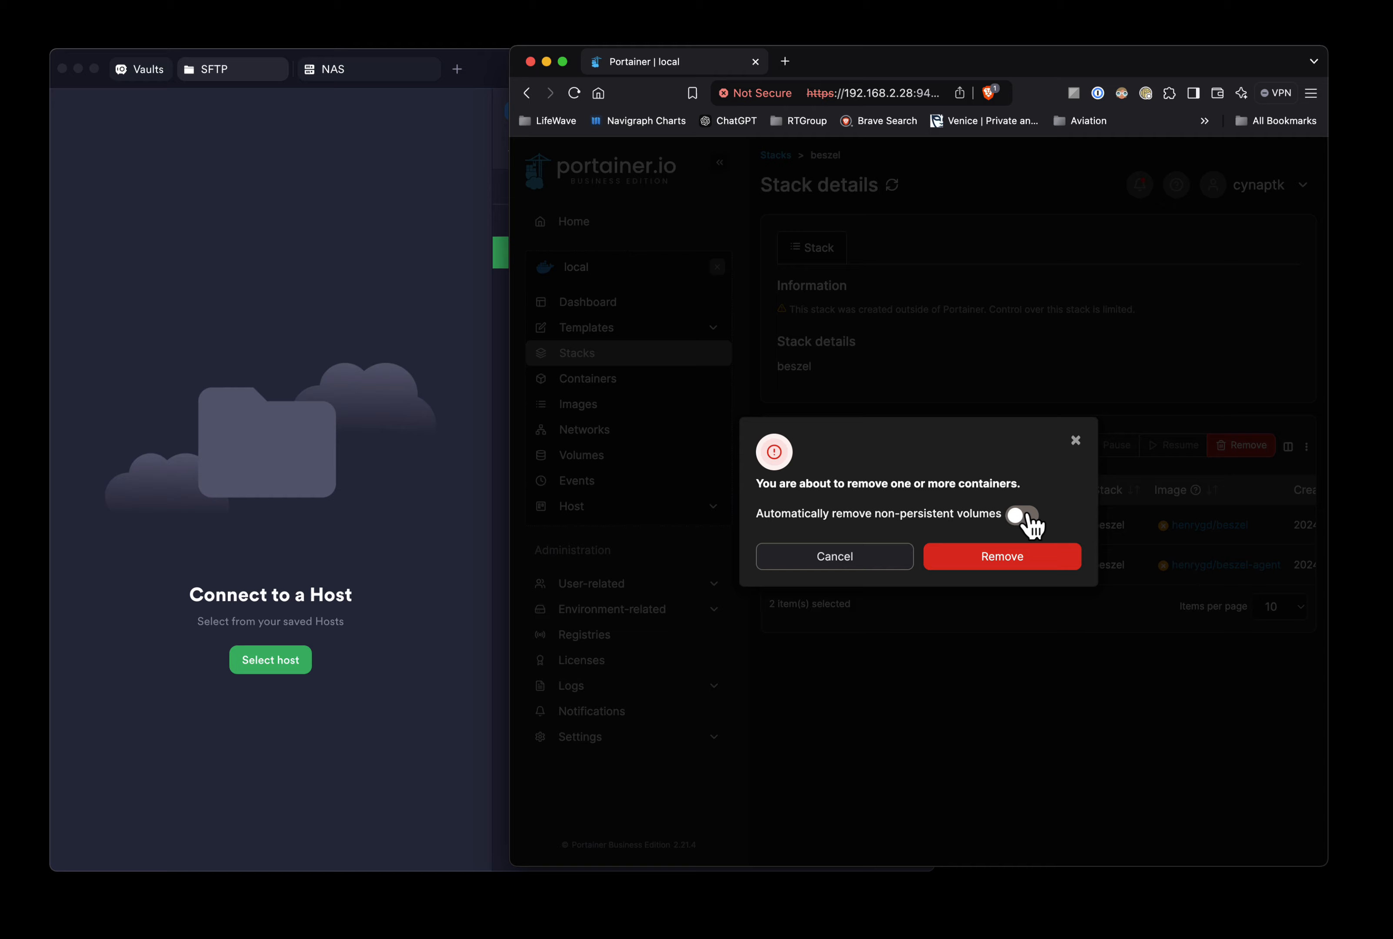
left_click(1024, 514)
left_click(1014, 557)
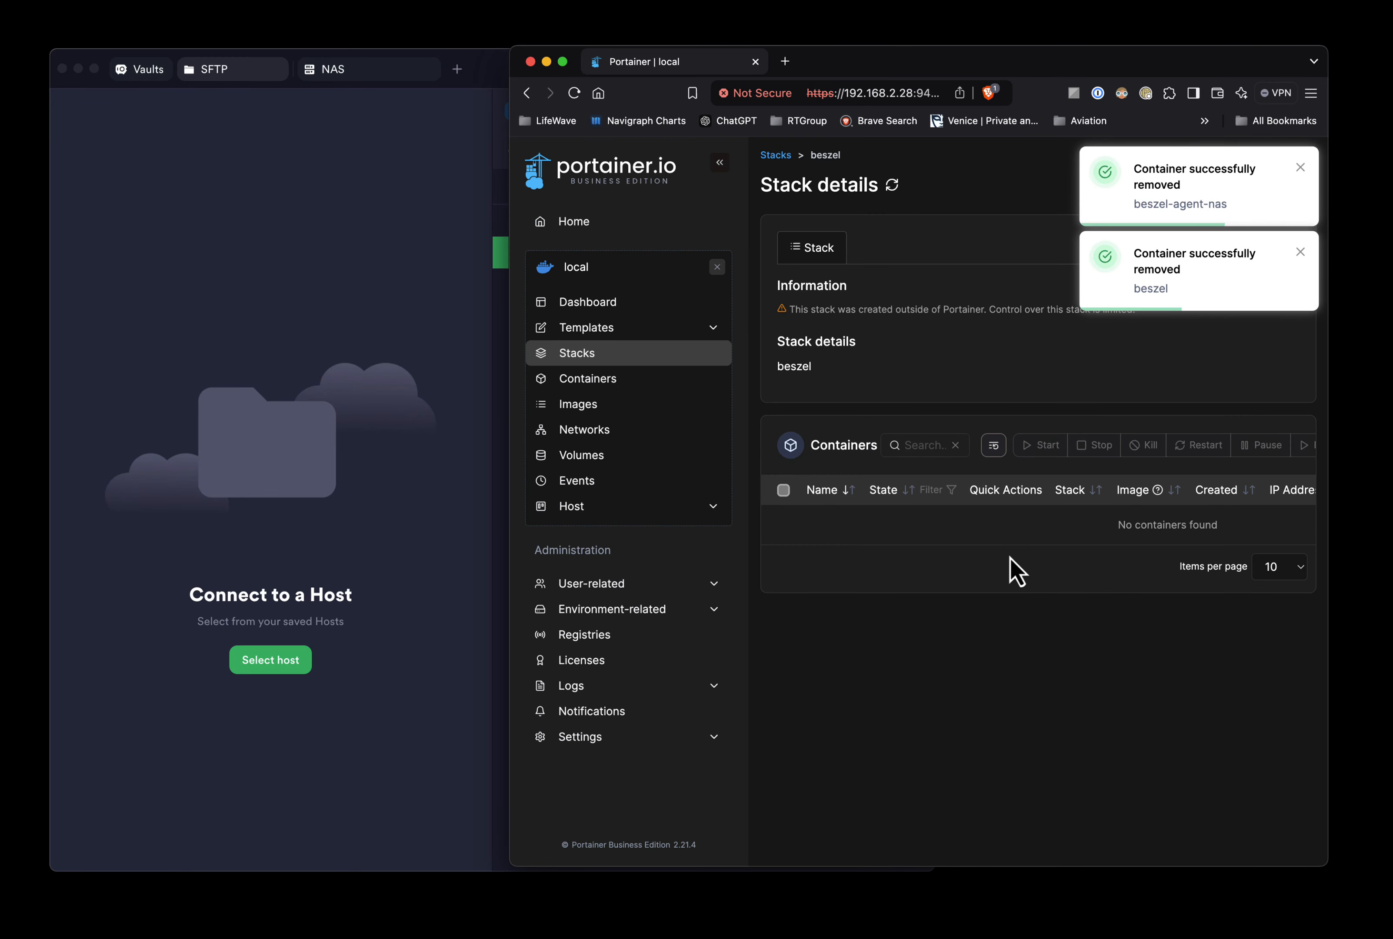
- Create a new stack named 'beszel' and paste the copied compose file into its web editor
left_click(577, 355)
left_click(1245, 245)
left_click(870, 249)
type("besze")
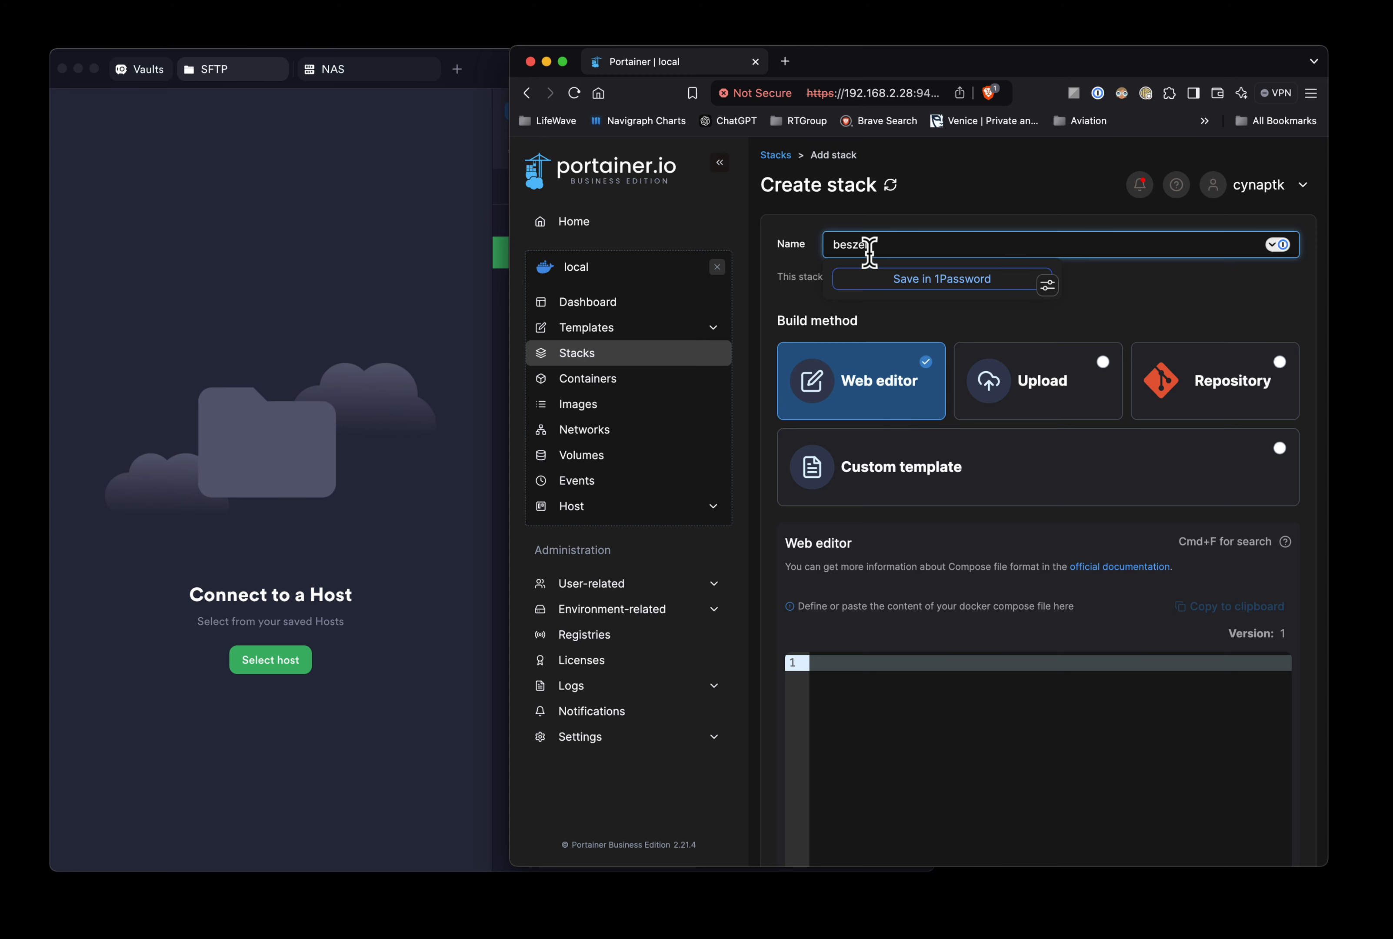
type("l")
left_click(857, 683)
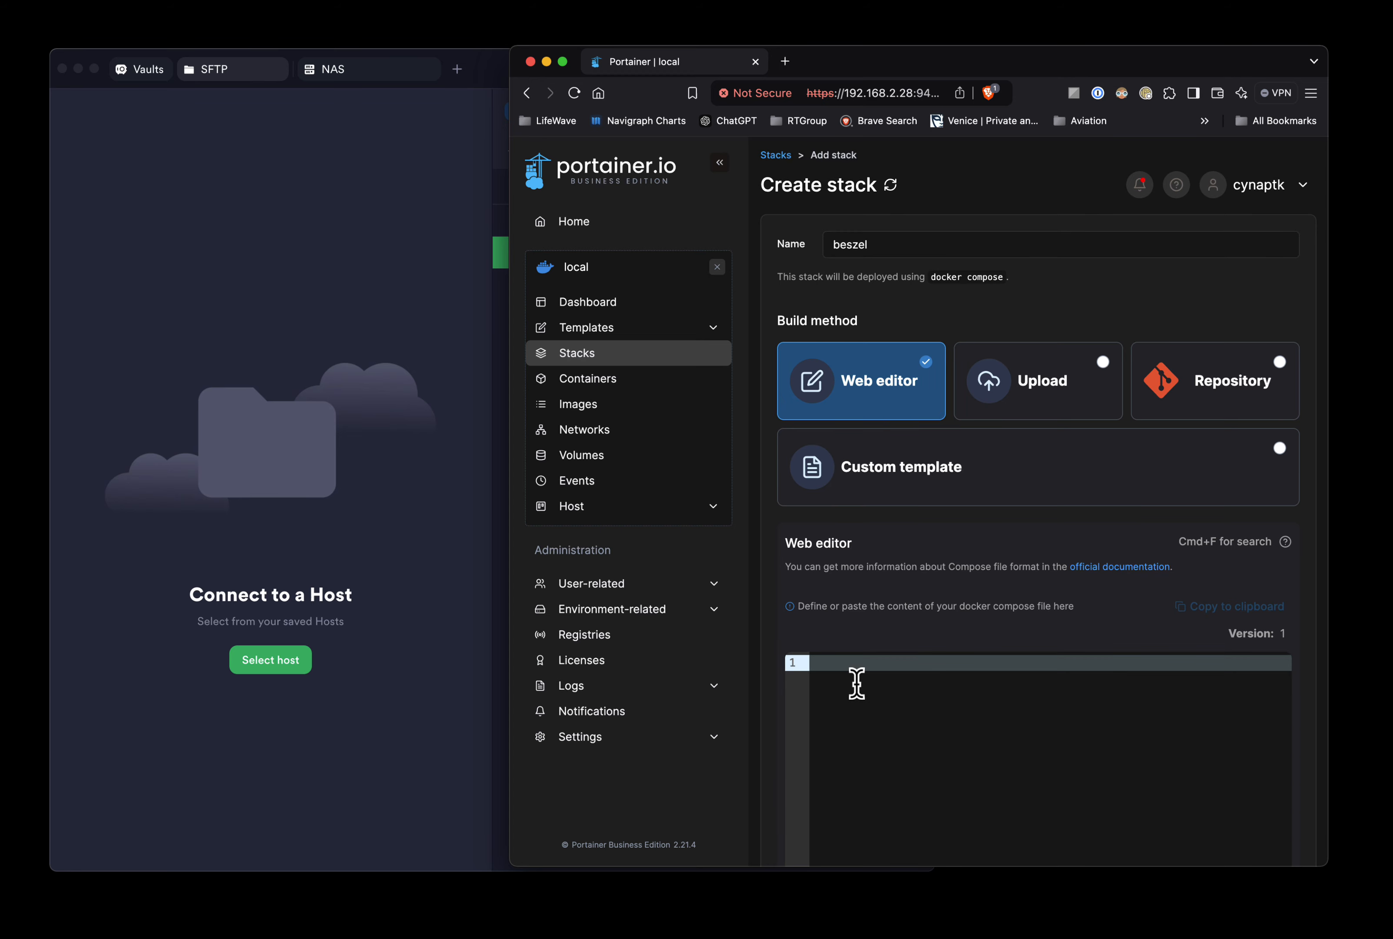
key("super+v")
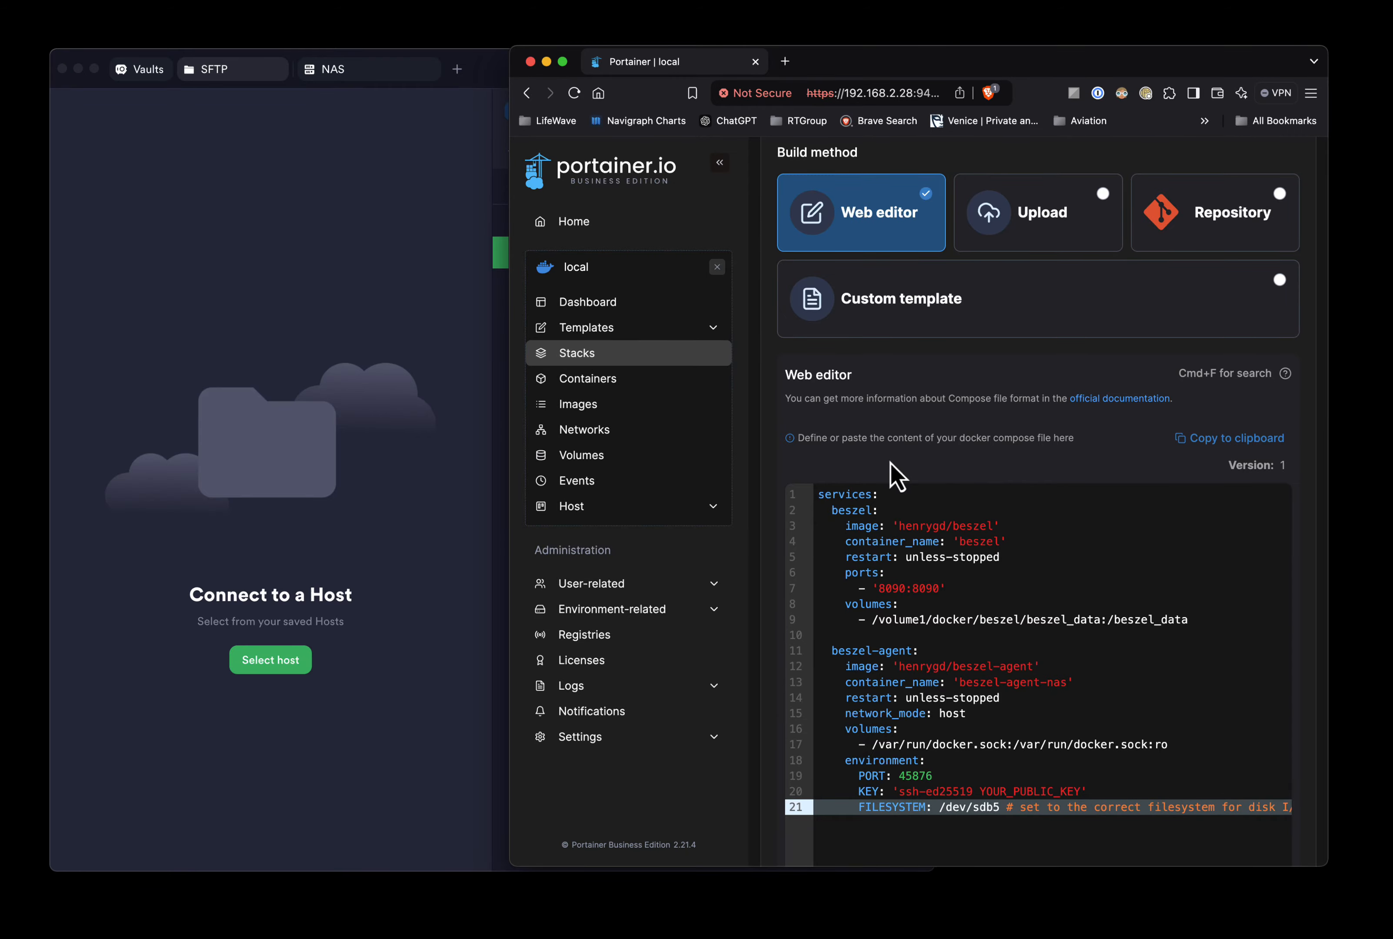
scroll(899, 476, "down", 10)
- Deploy the new beszel stack
left_click(854, 818)
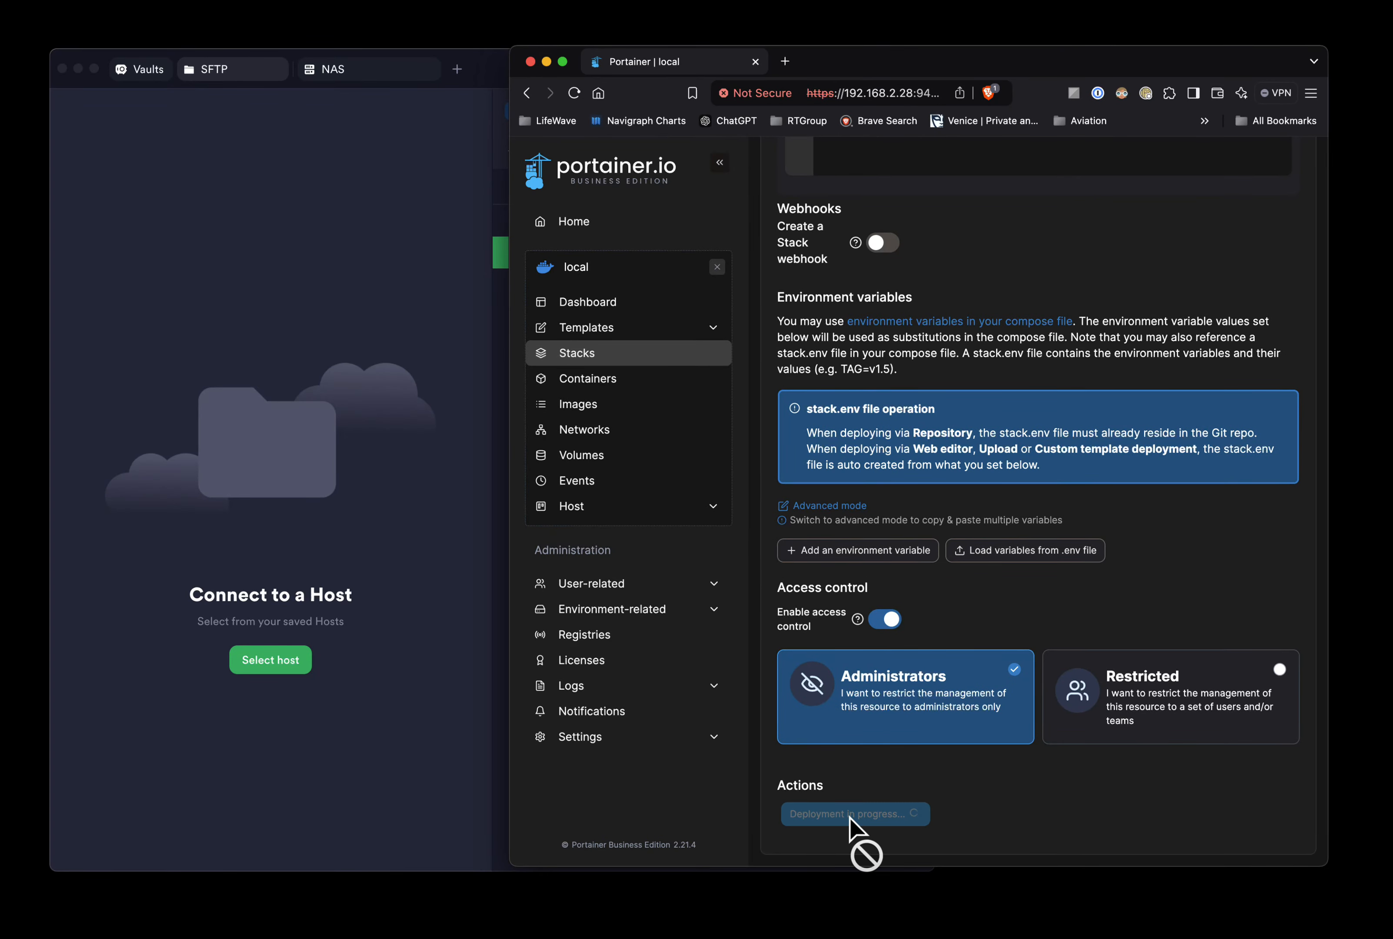